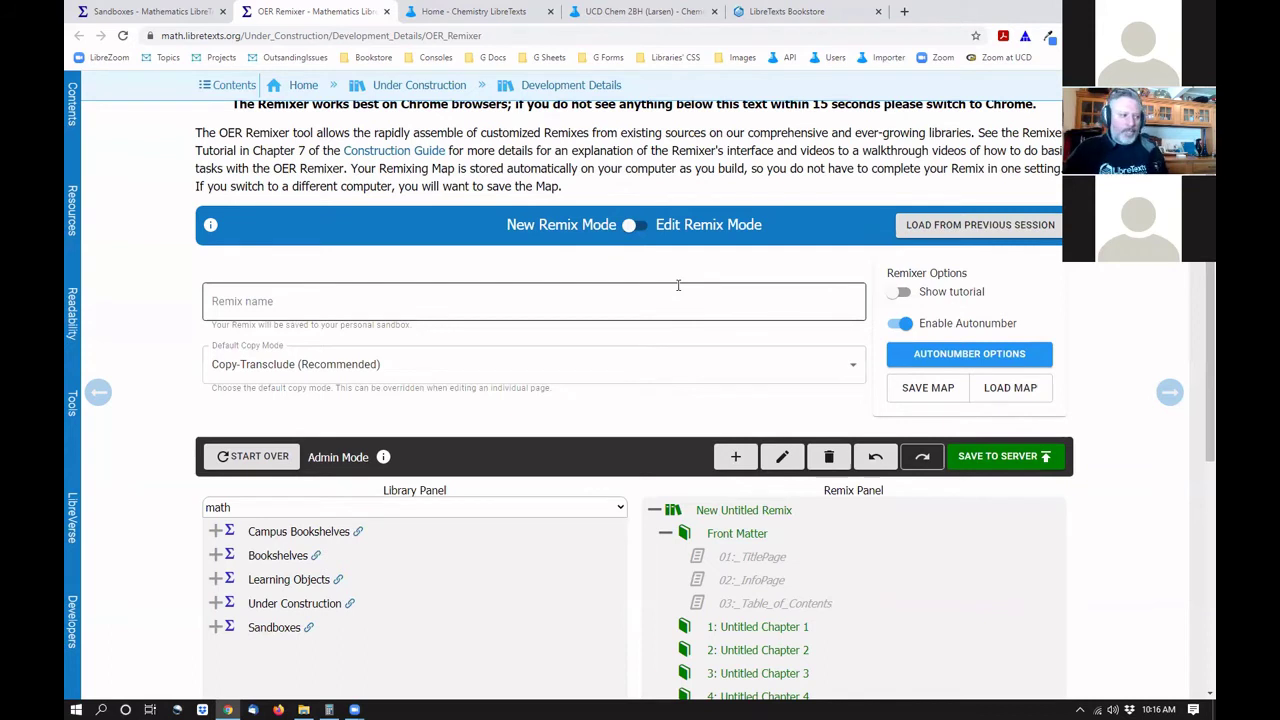
Name the remix "Math is Fun for Titration".
click(411, 292)
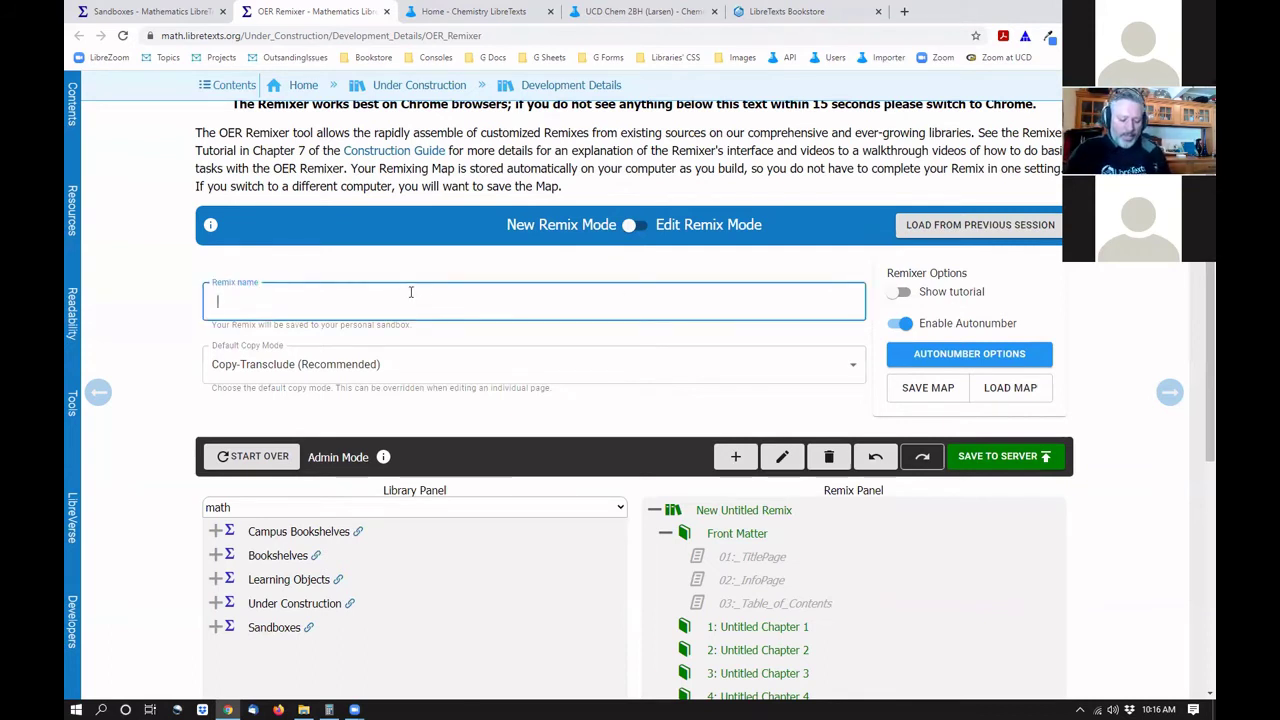
text(Math is)
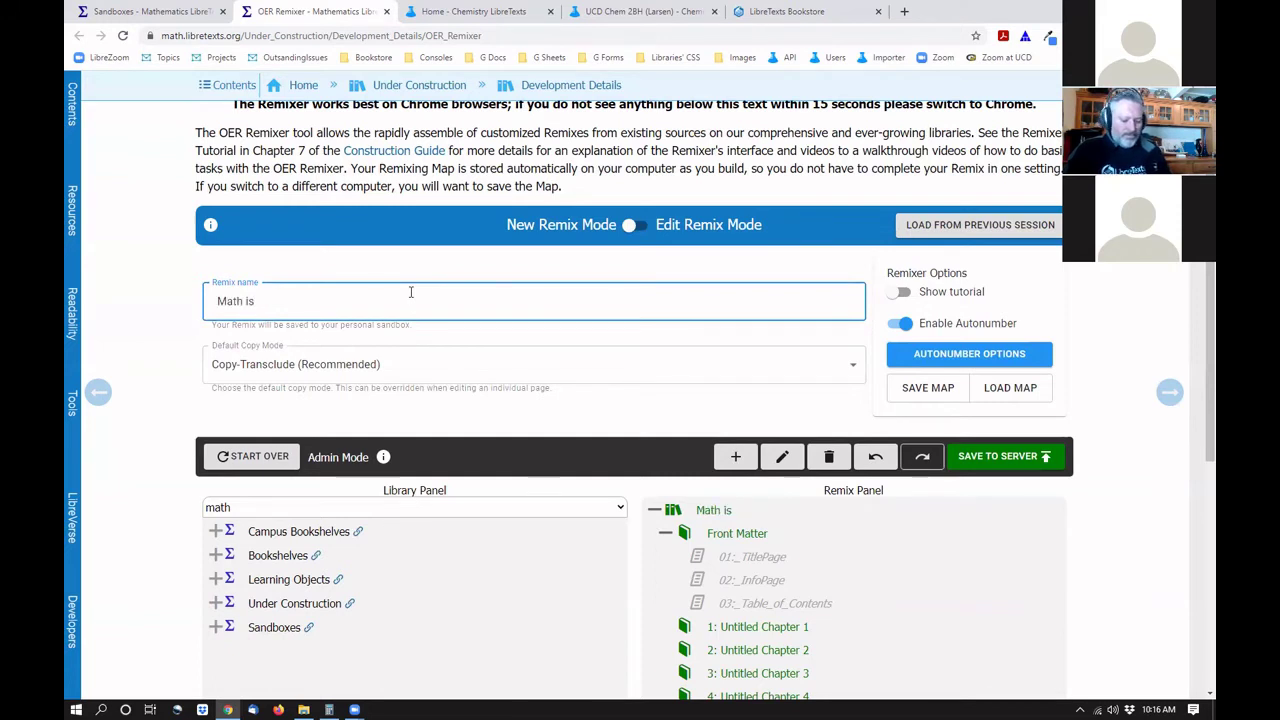
text( Fun for Ti)
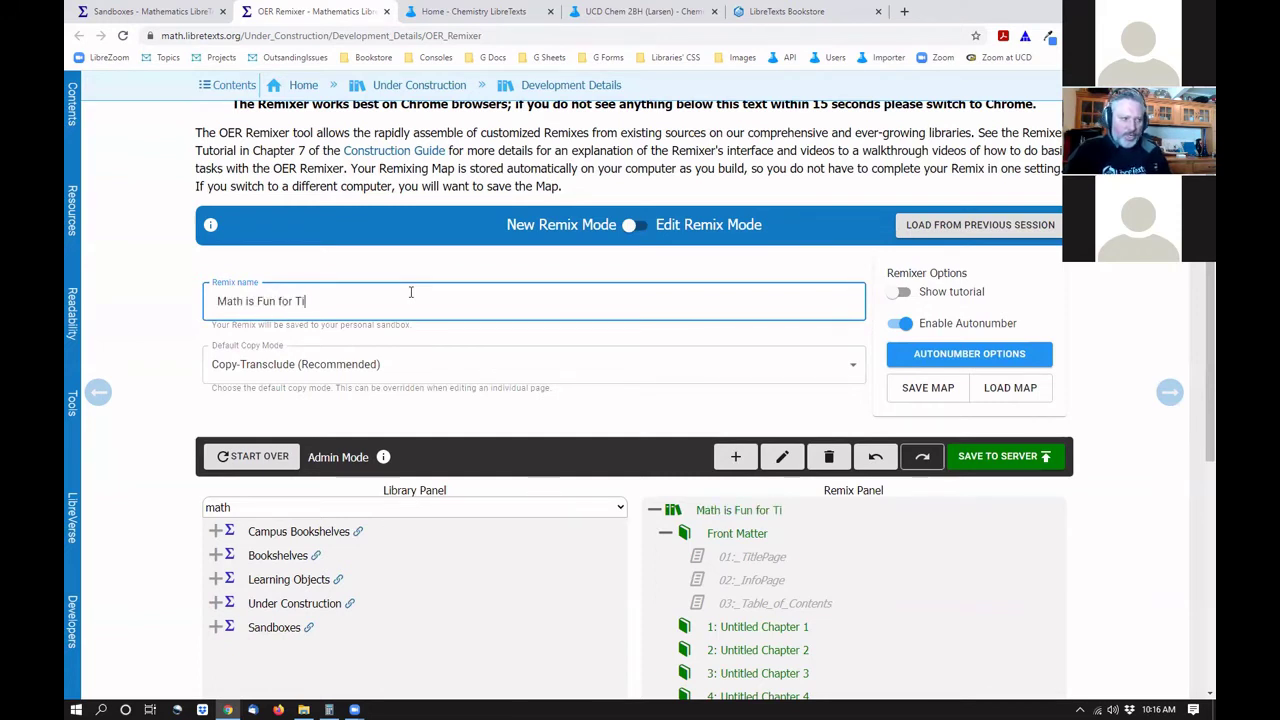
text(tration)
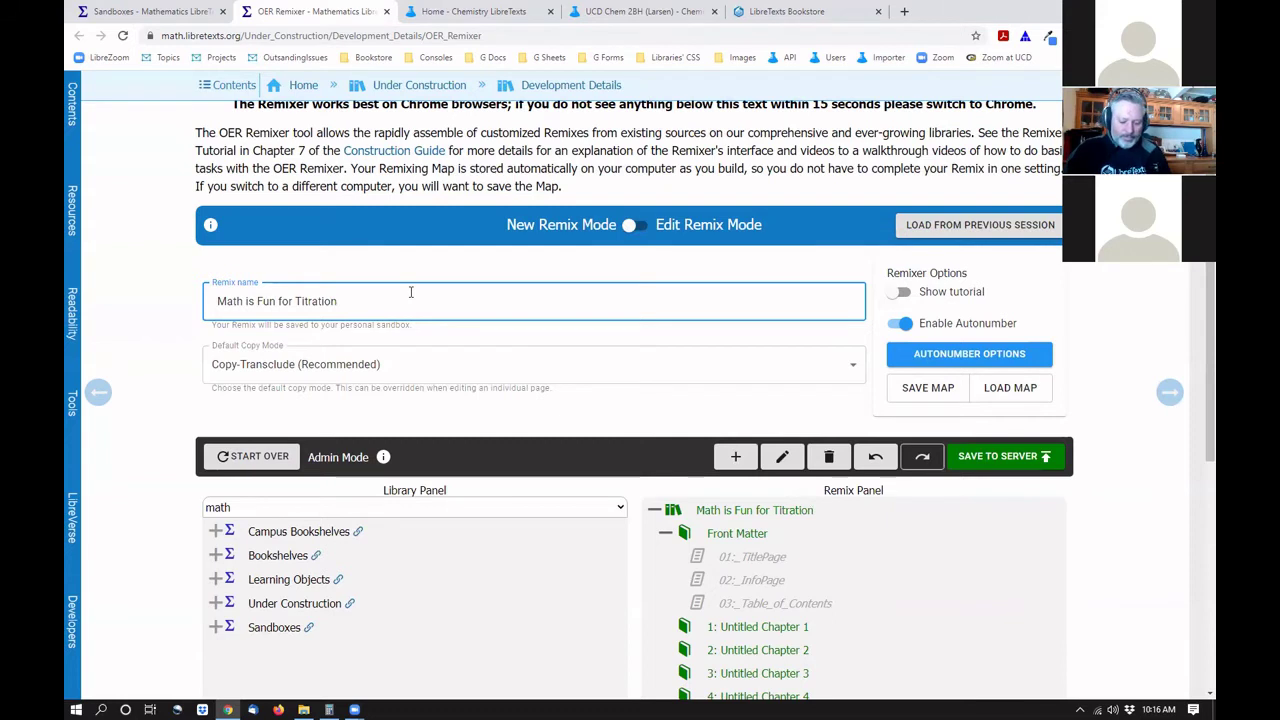
Replace "Math is" at the start of the remix name so it reads "Cubic Equations are Fun for Titration".
key(Home)
text(Cubic)
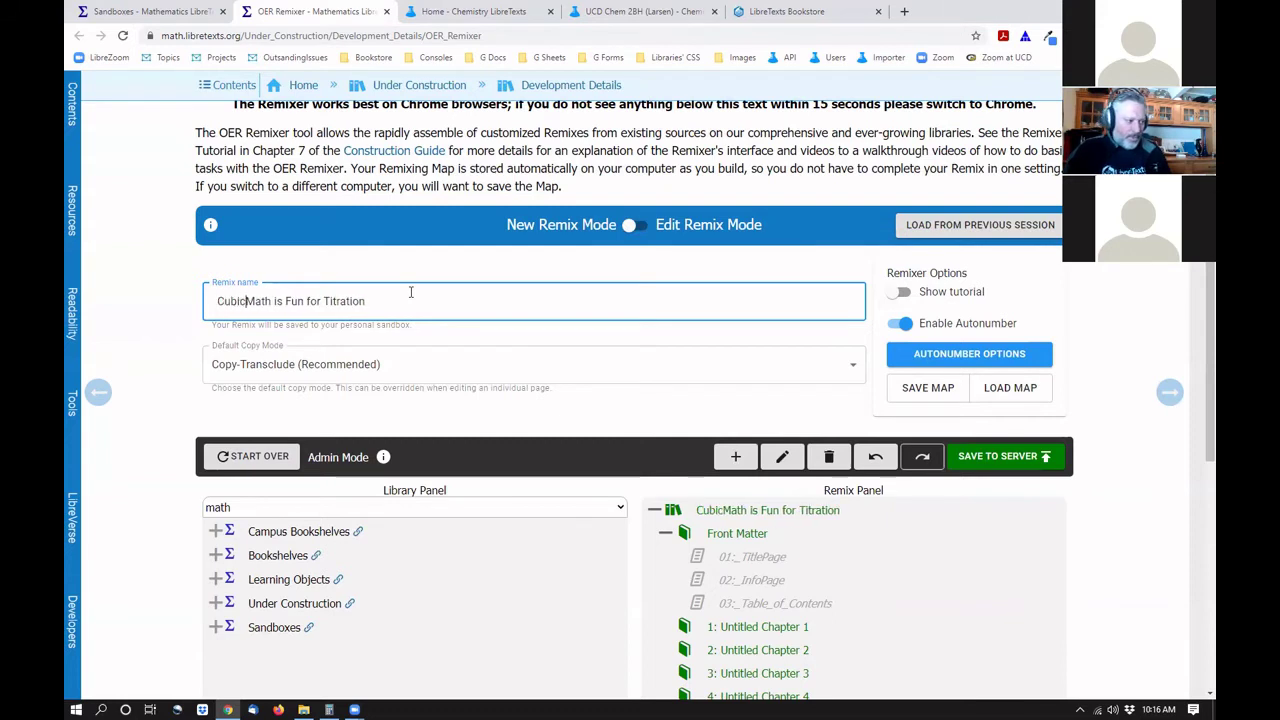
text( Euq)
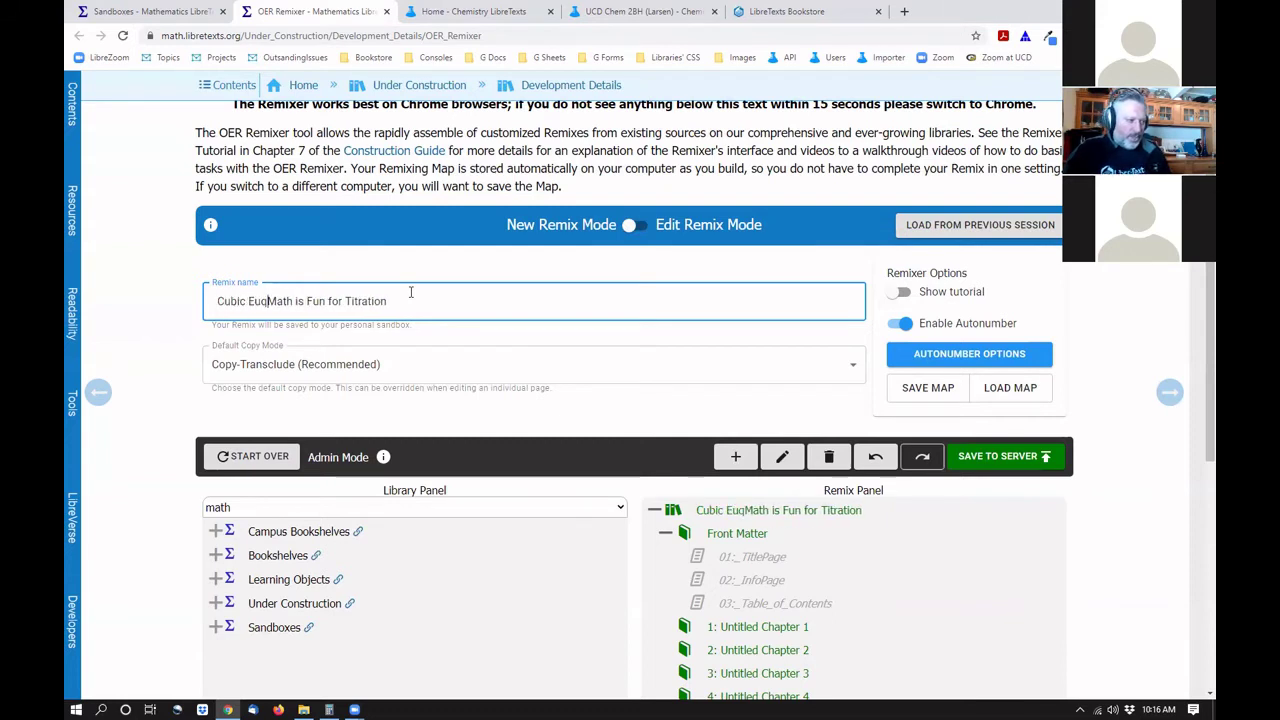
key(Delete)
key(Delete)
key(Delete)
key(Delete)
text(ations)
key(Delete)
key(Delete)
text(are)
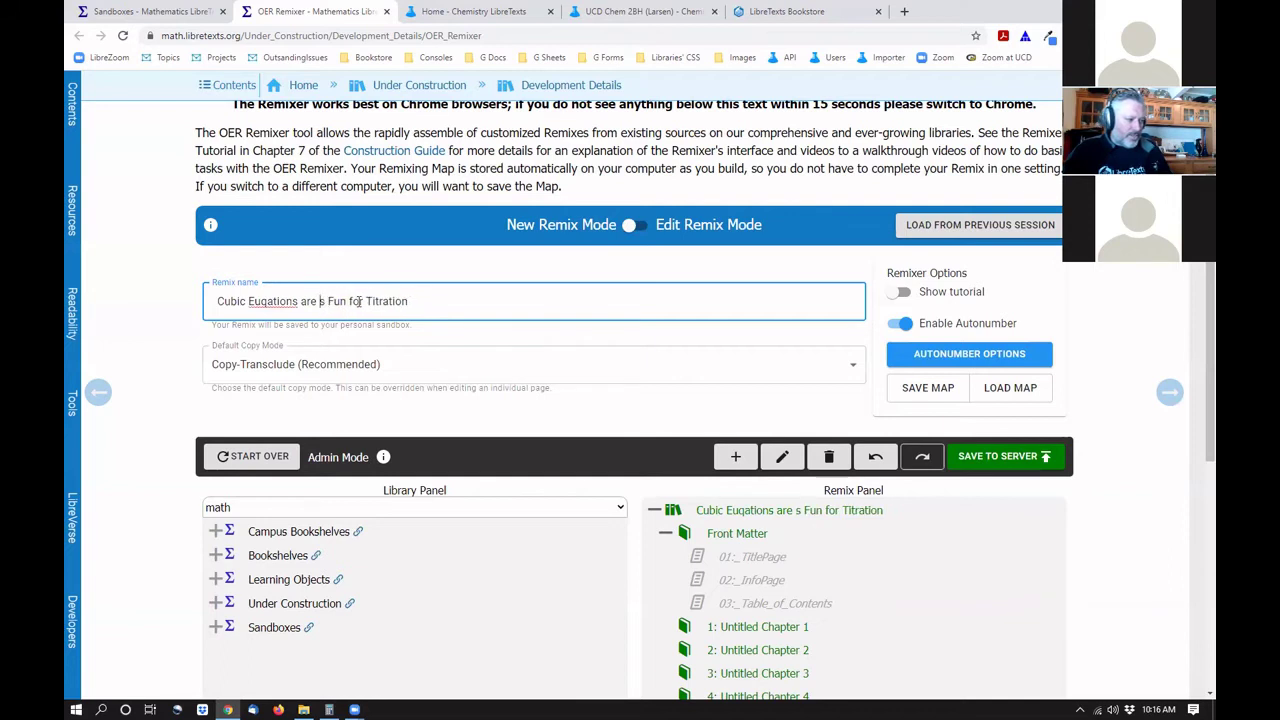
click(273, 299)
key(Left)
key(BackSpace)
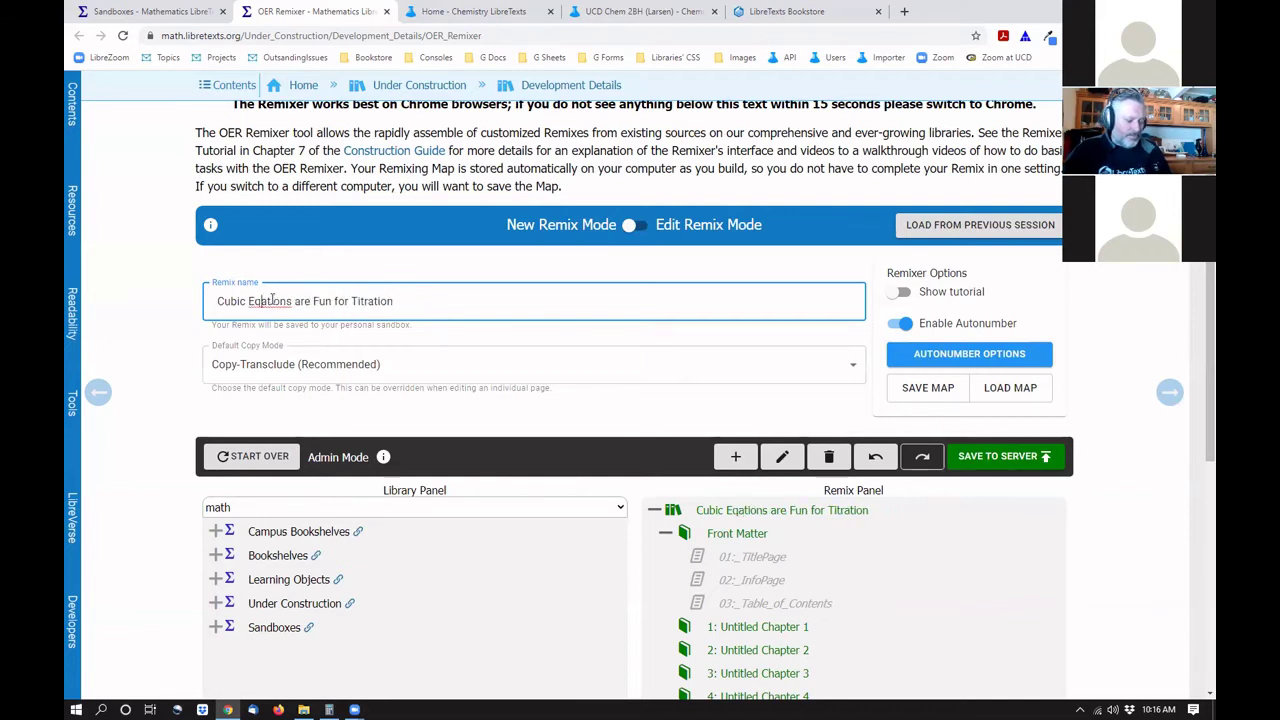
text(u)
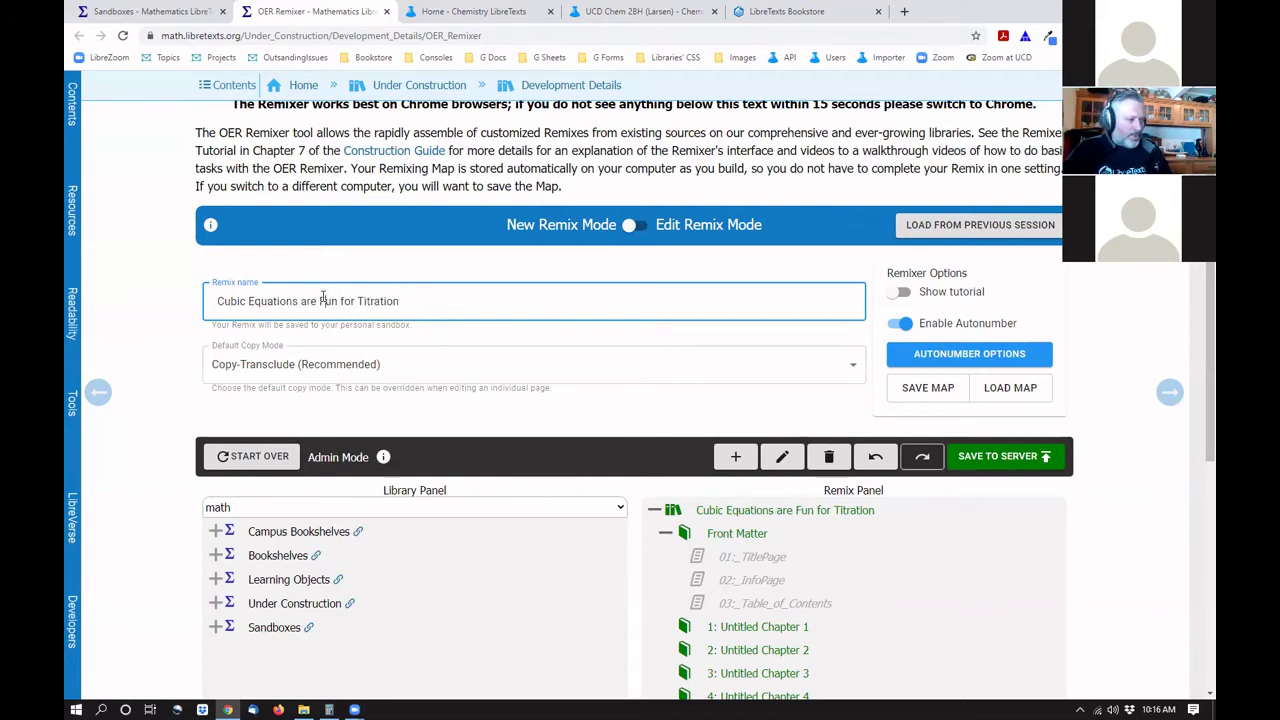
Add a new page under Untitled Chapter 1 in the remix outline.
scroll(516, 432, down, 2)
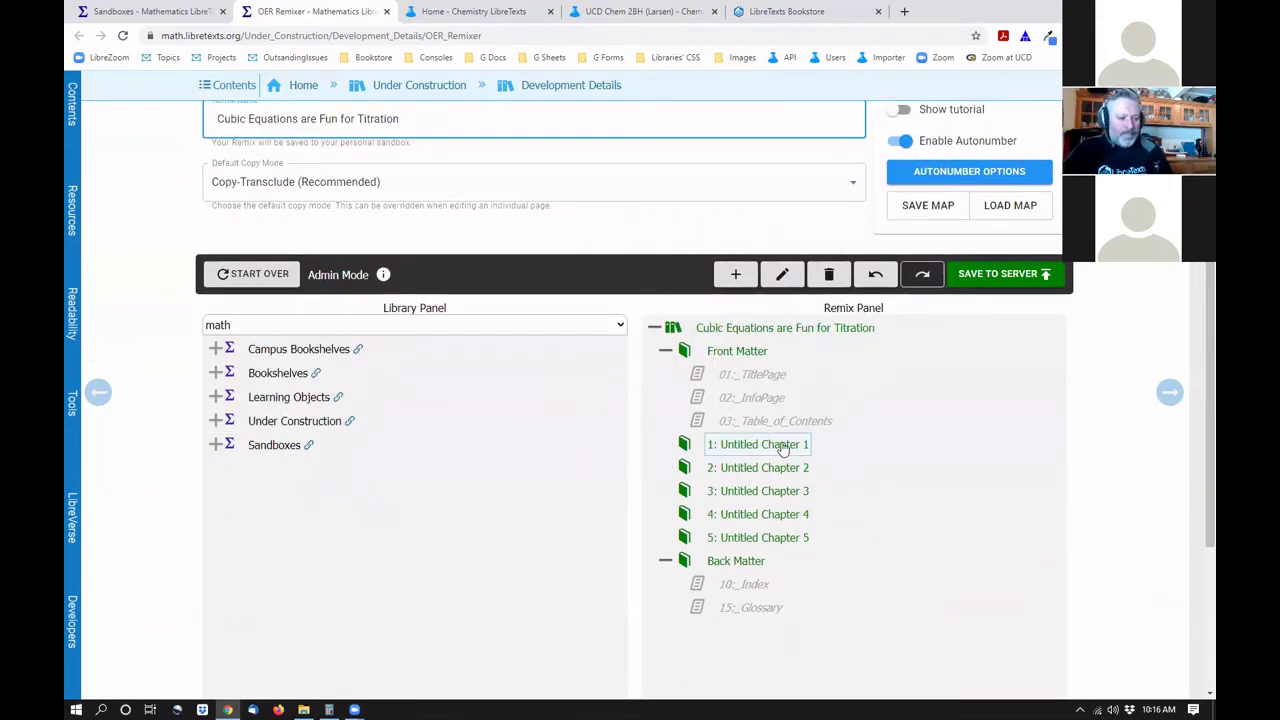
scroll(527, 205, up, 2)
scroll(683, 379, down, 4)
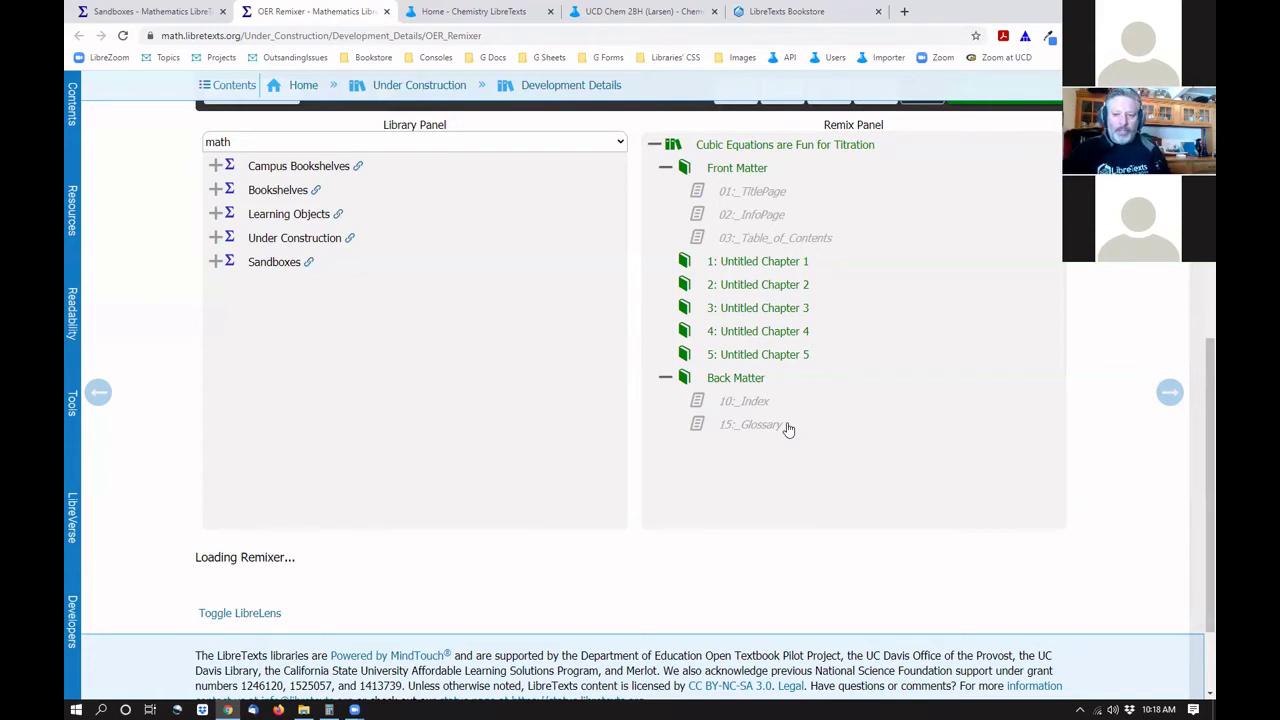
click(786, 432)
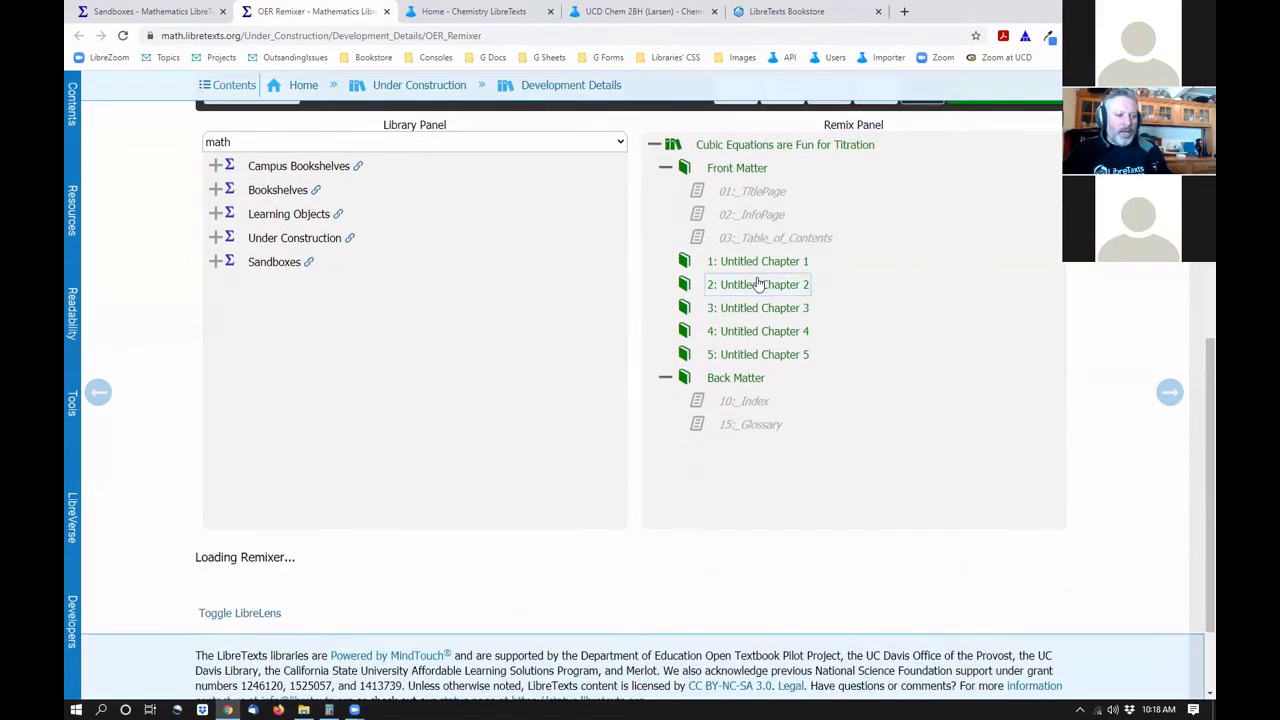
click(790, 262)
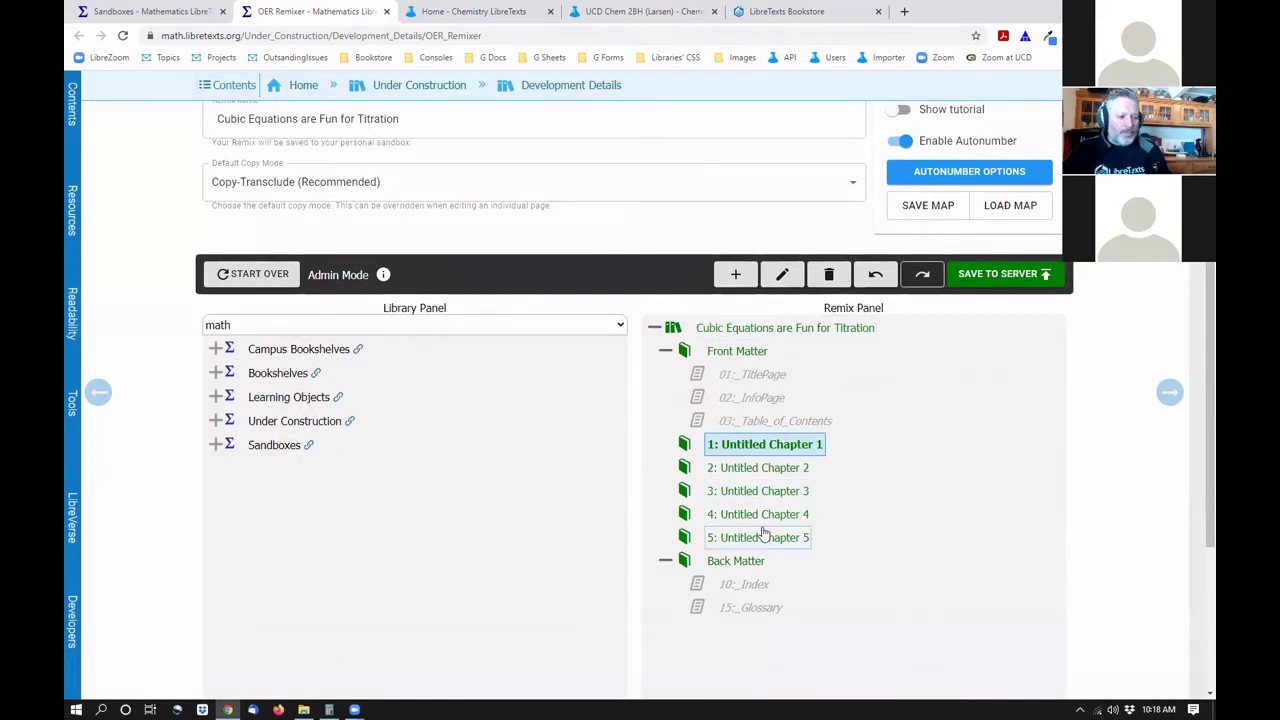
click(736, 275)
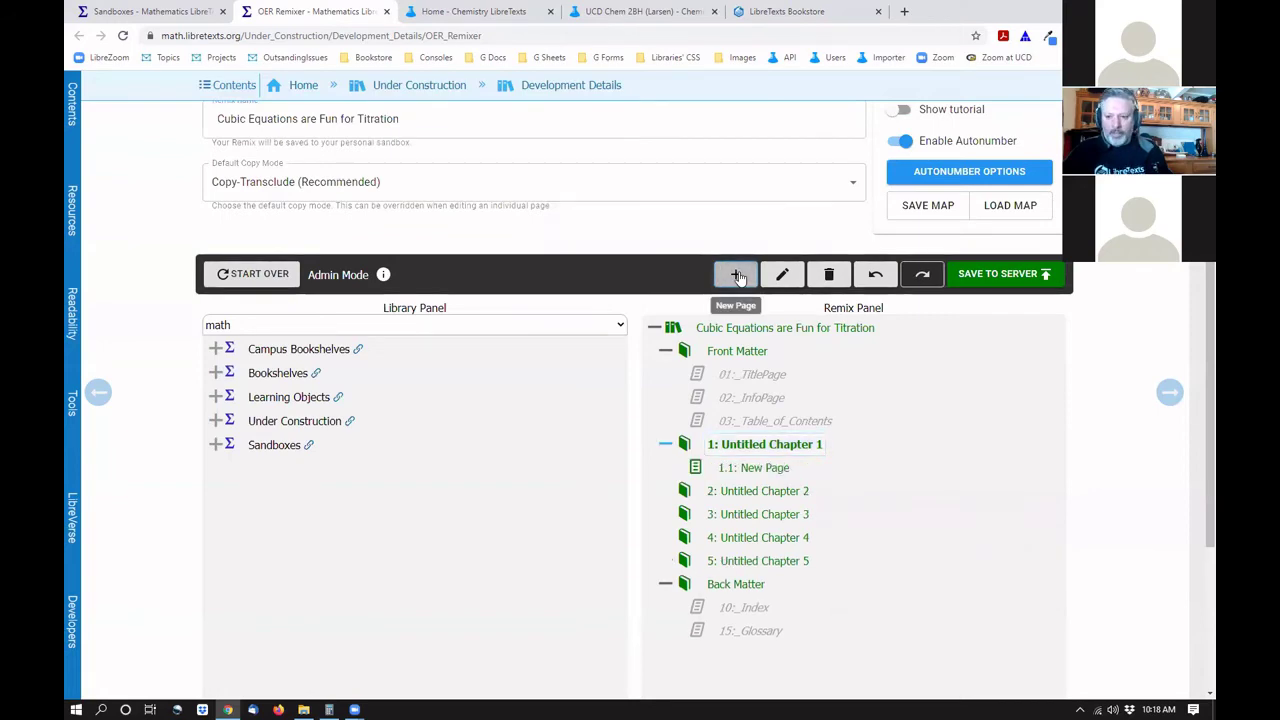
scroll(560, 468, down, 2)
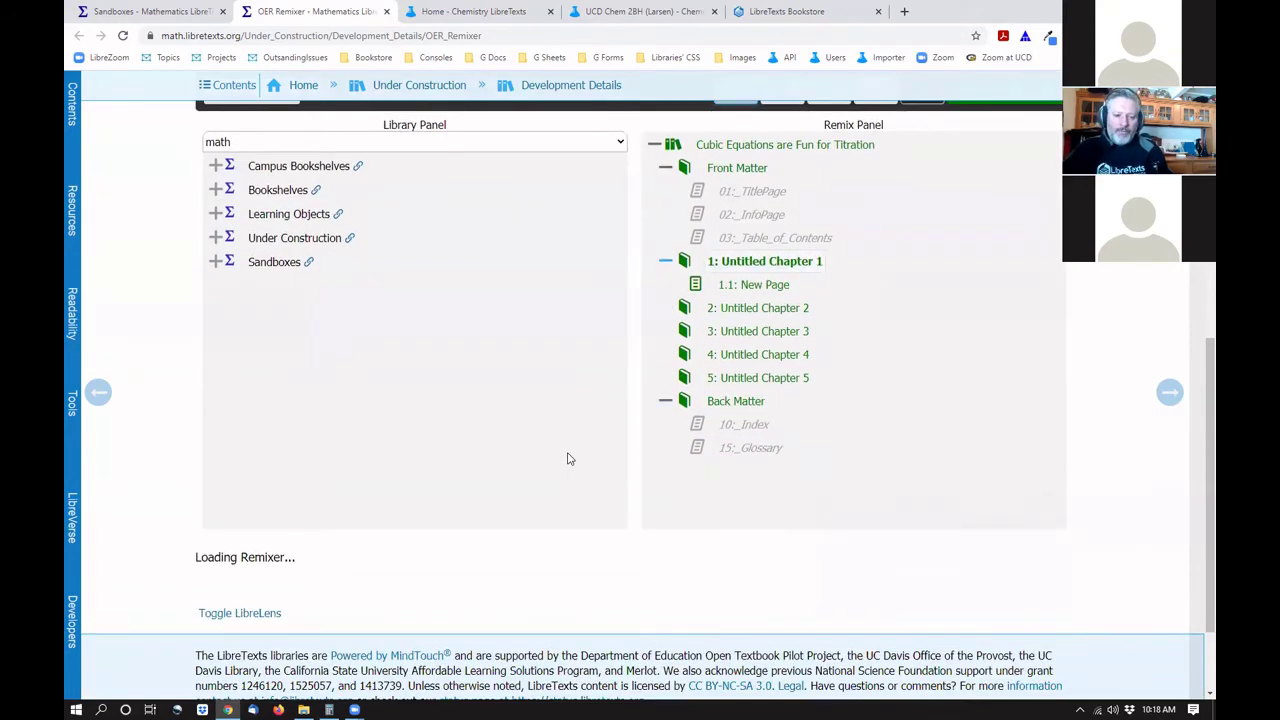
scroll(567, 458, up, 2)
scroll(567, 458, down, 2)
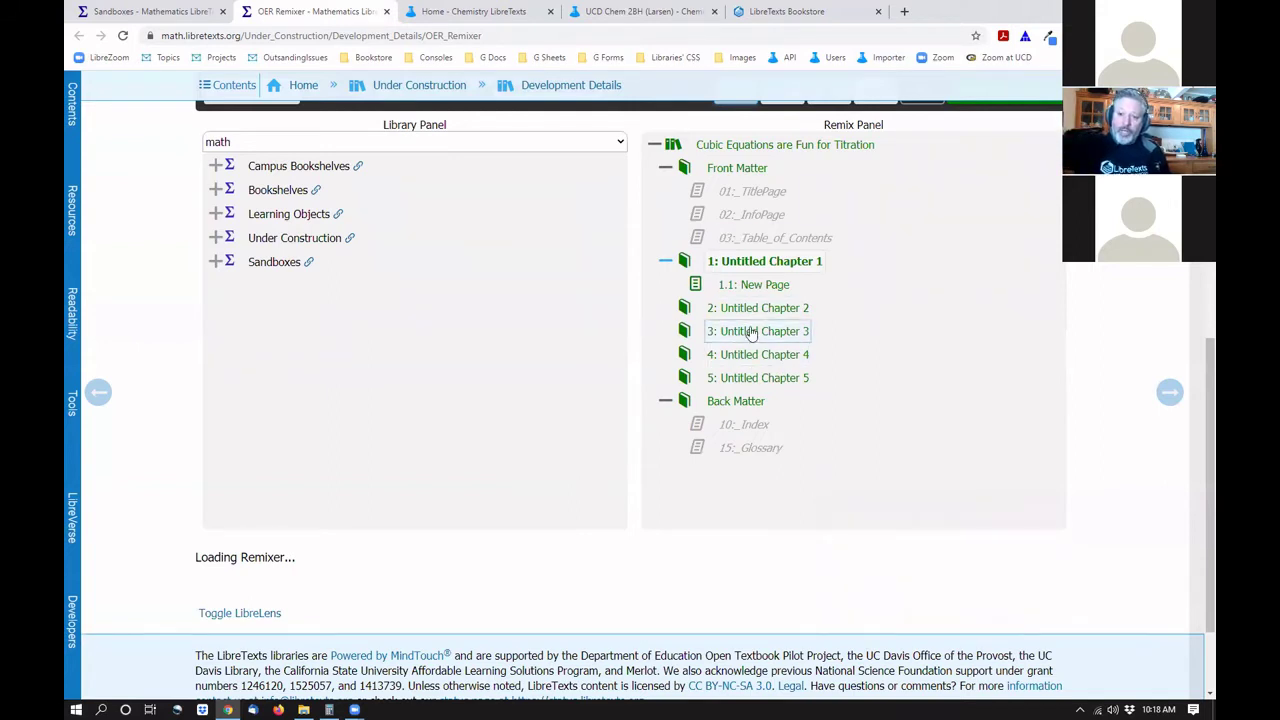
scroll(750, 333, up, 2)
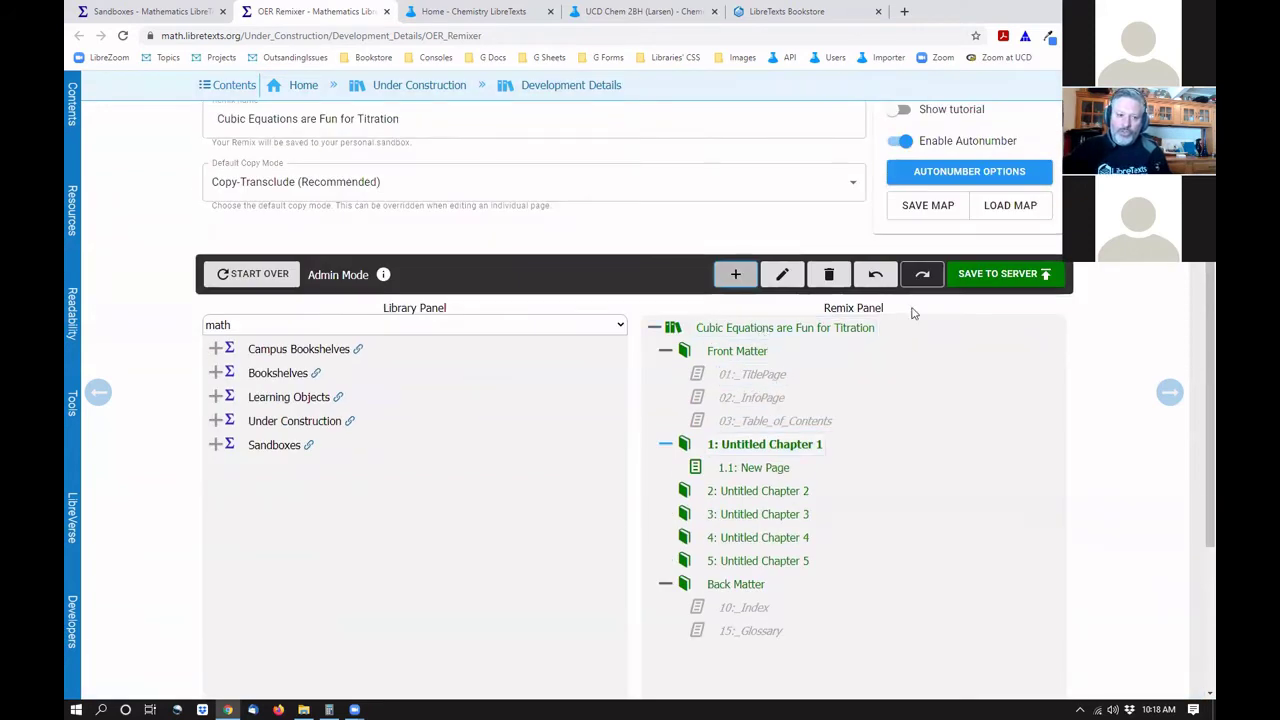
click(982, 282)
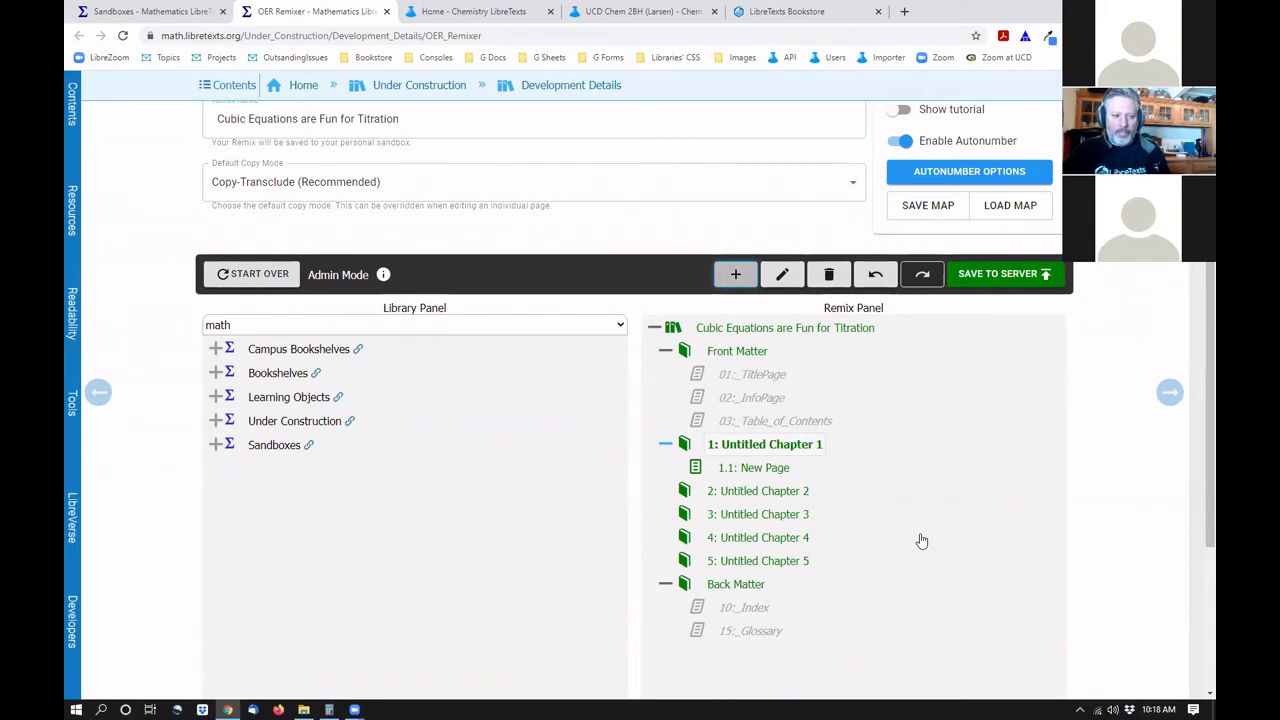
mouse_move(1196, 326)
mouse_down()
mouse_move(1196, 352)
mouse_move(1194, 337)
mouse_up()
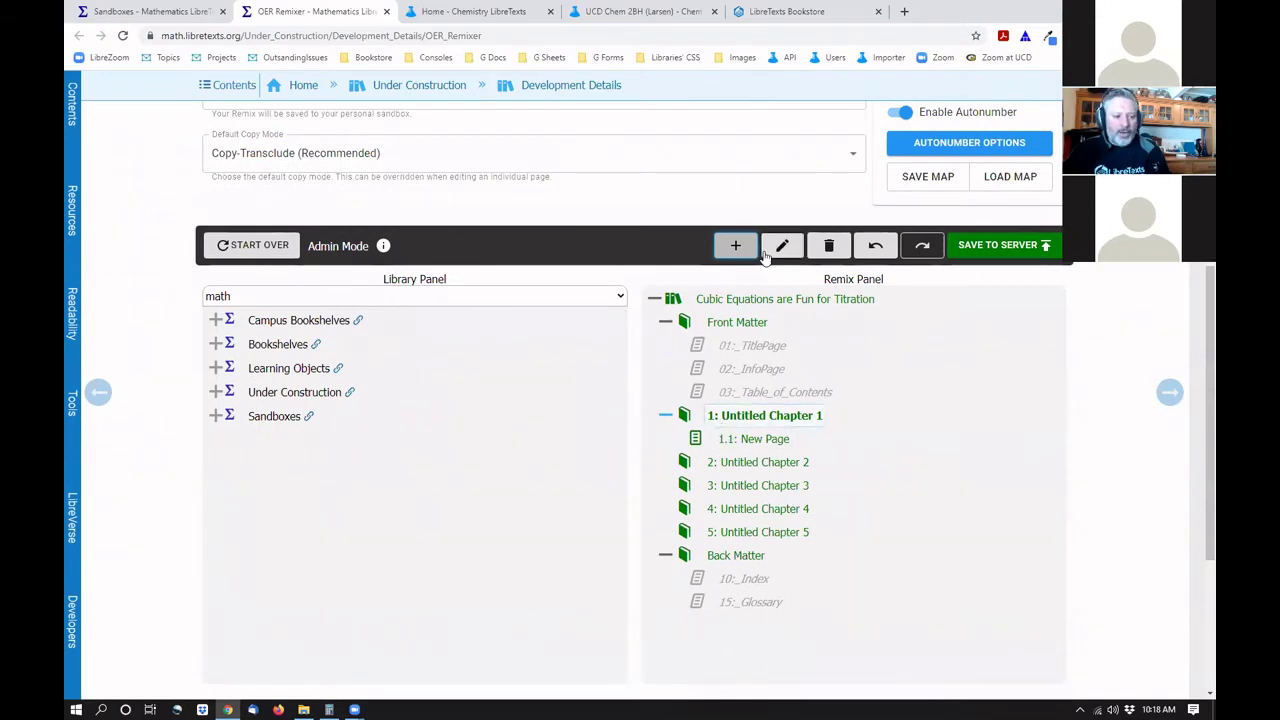
Add three more new pages under Untitled Chapter 1.
click(712, 415)
click(730, 245)
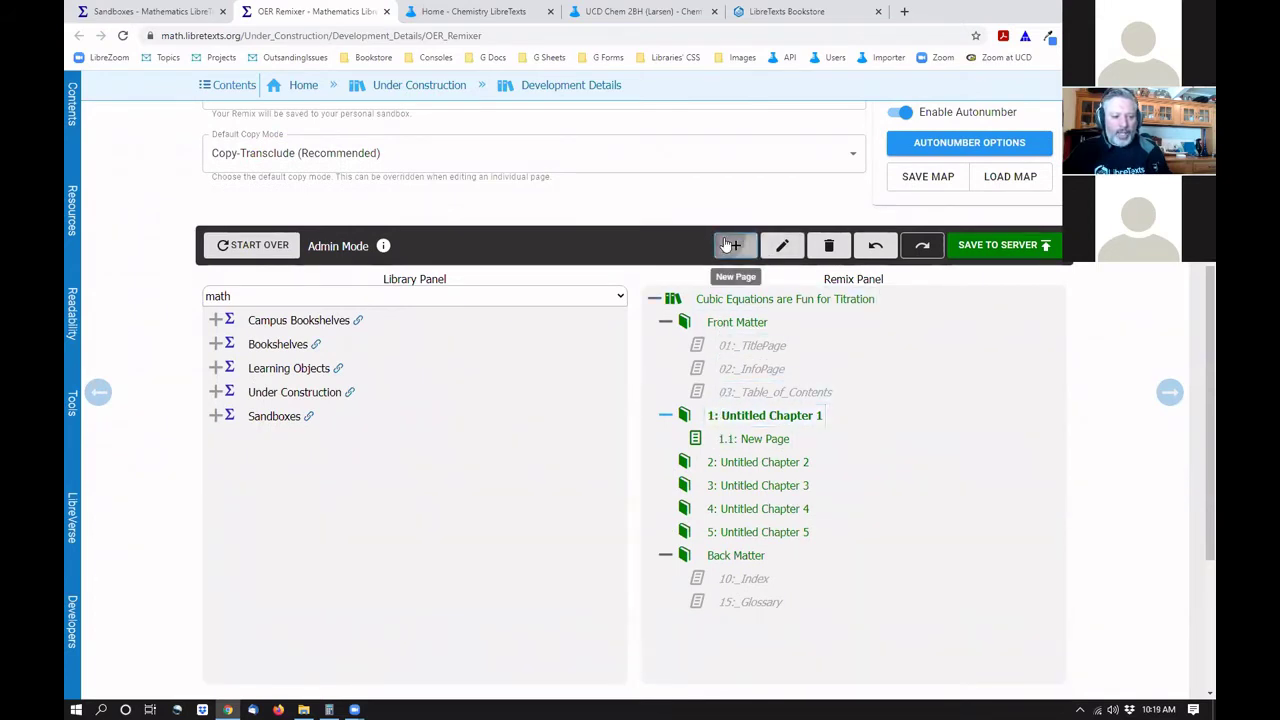
click(730, 245)
click(730, 245)
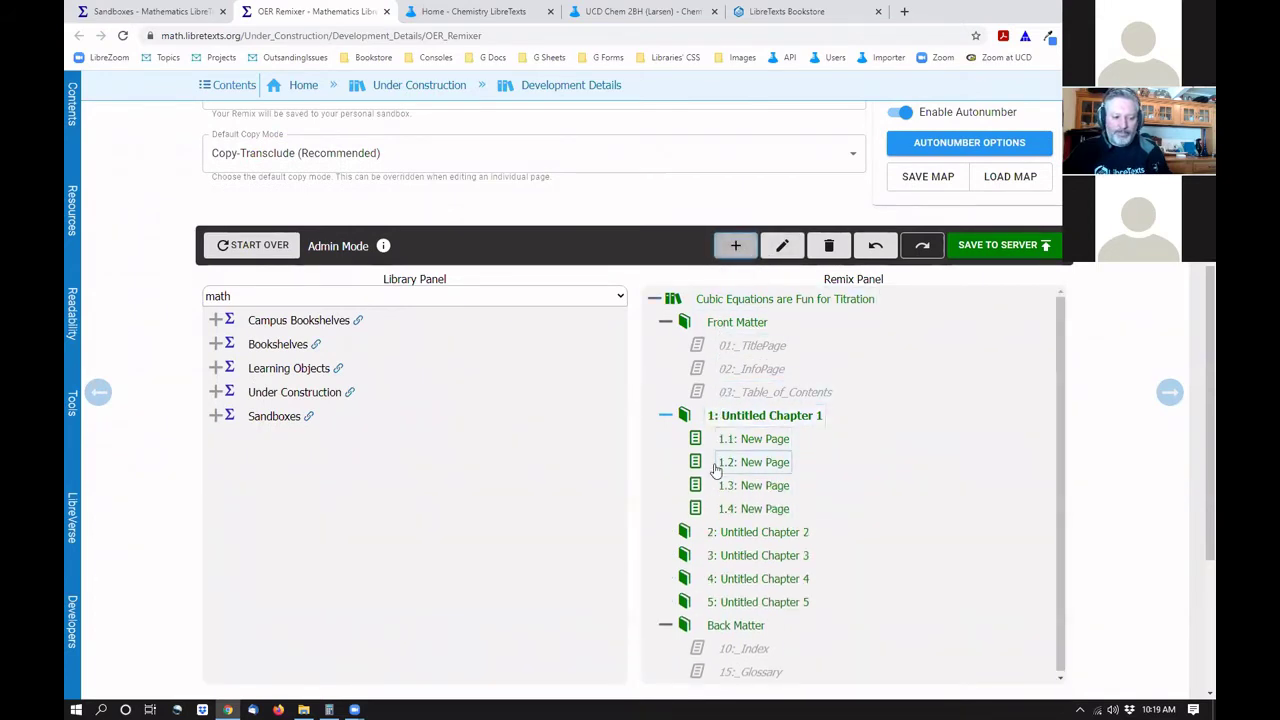
Retitle page 1.1 as "This is the first page" and save the edit.
click(770, 440)
double_click(770, 442)
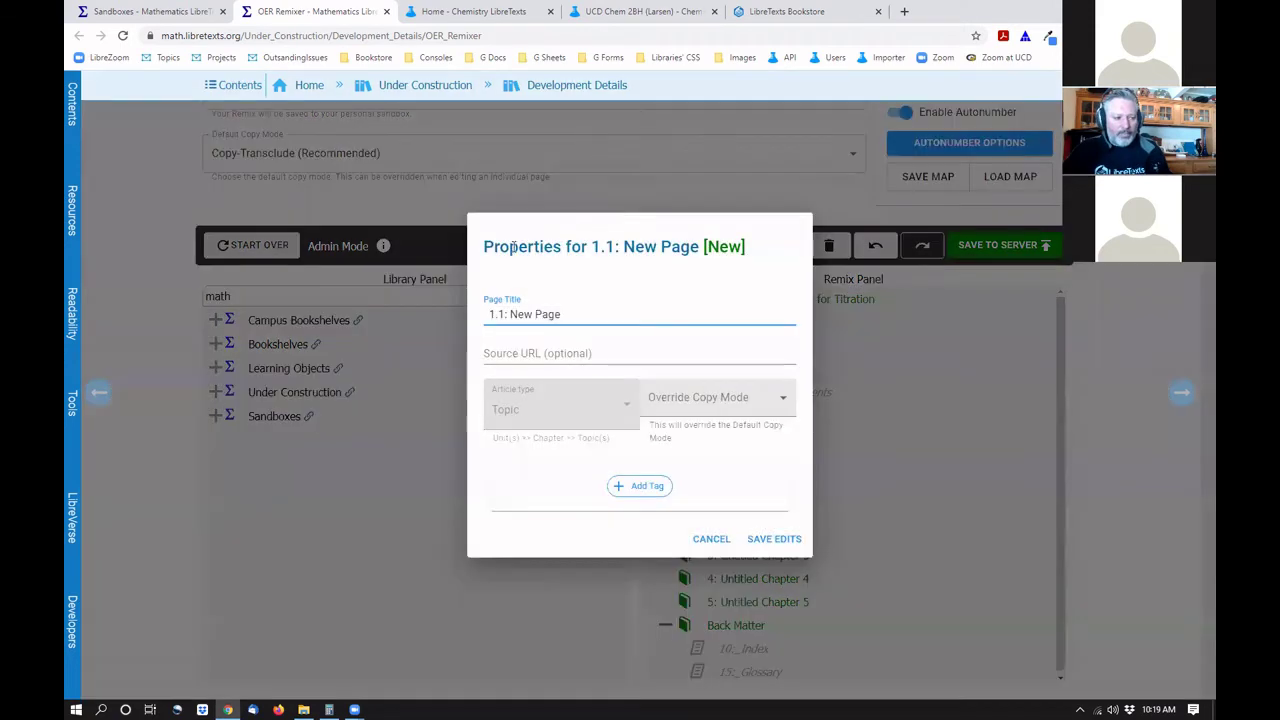
drag(580, 314, 475, 317)
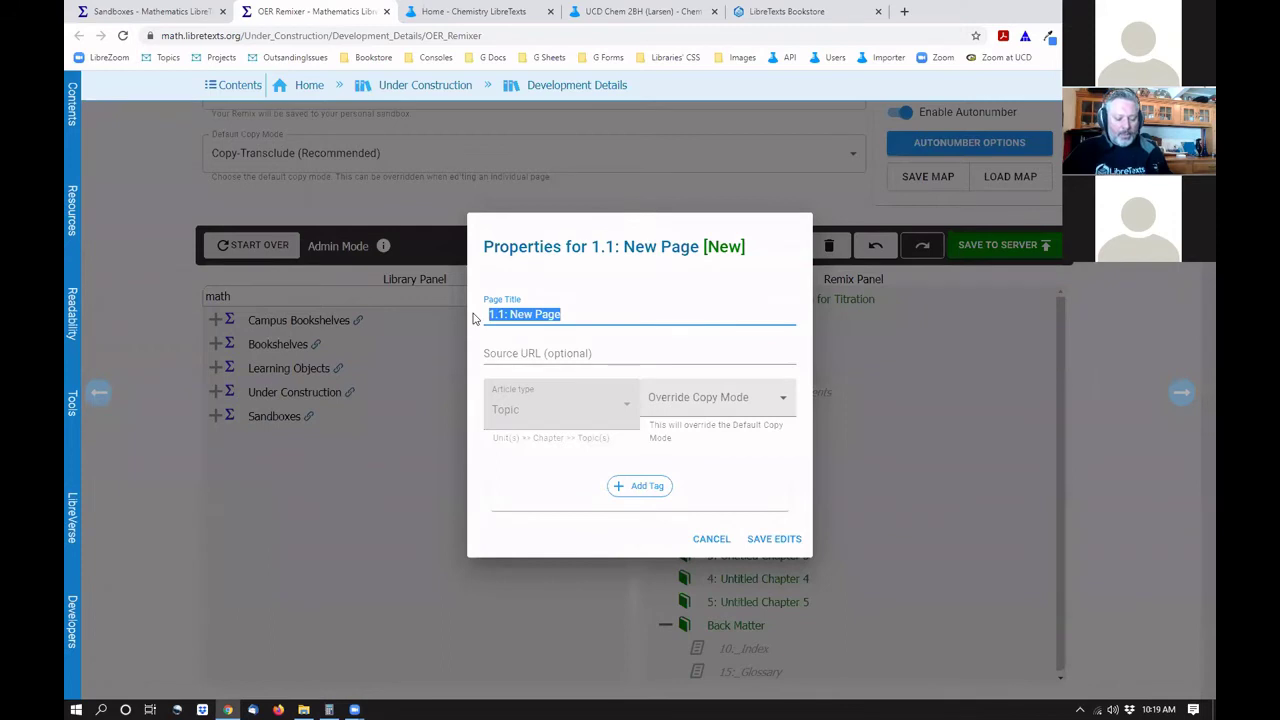
text(This is)
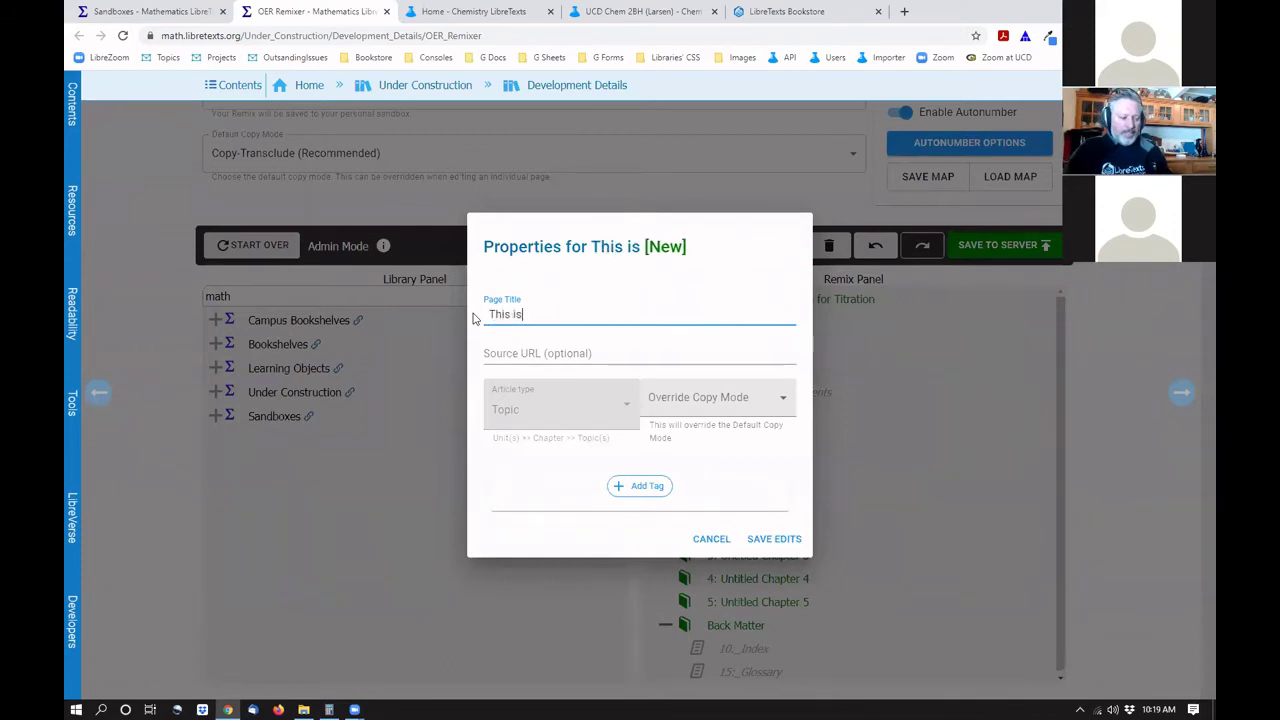
text( the first page)
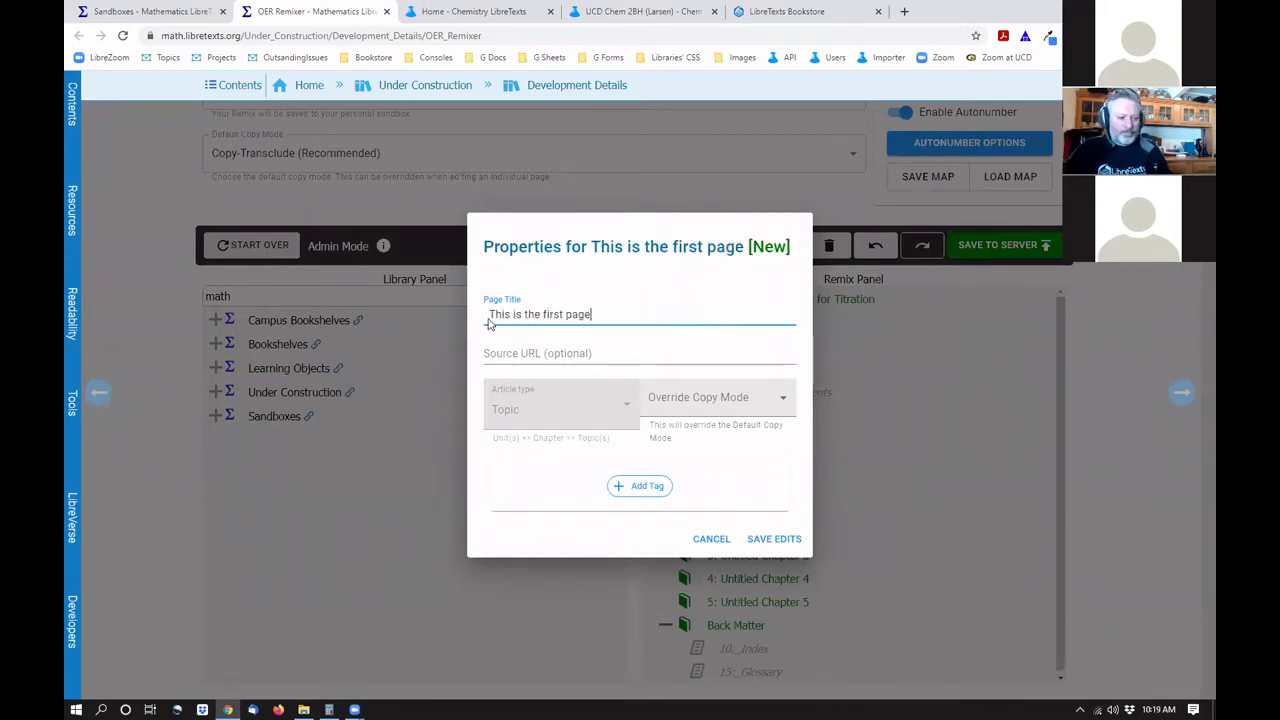
click(758, 540)
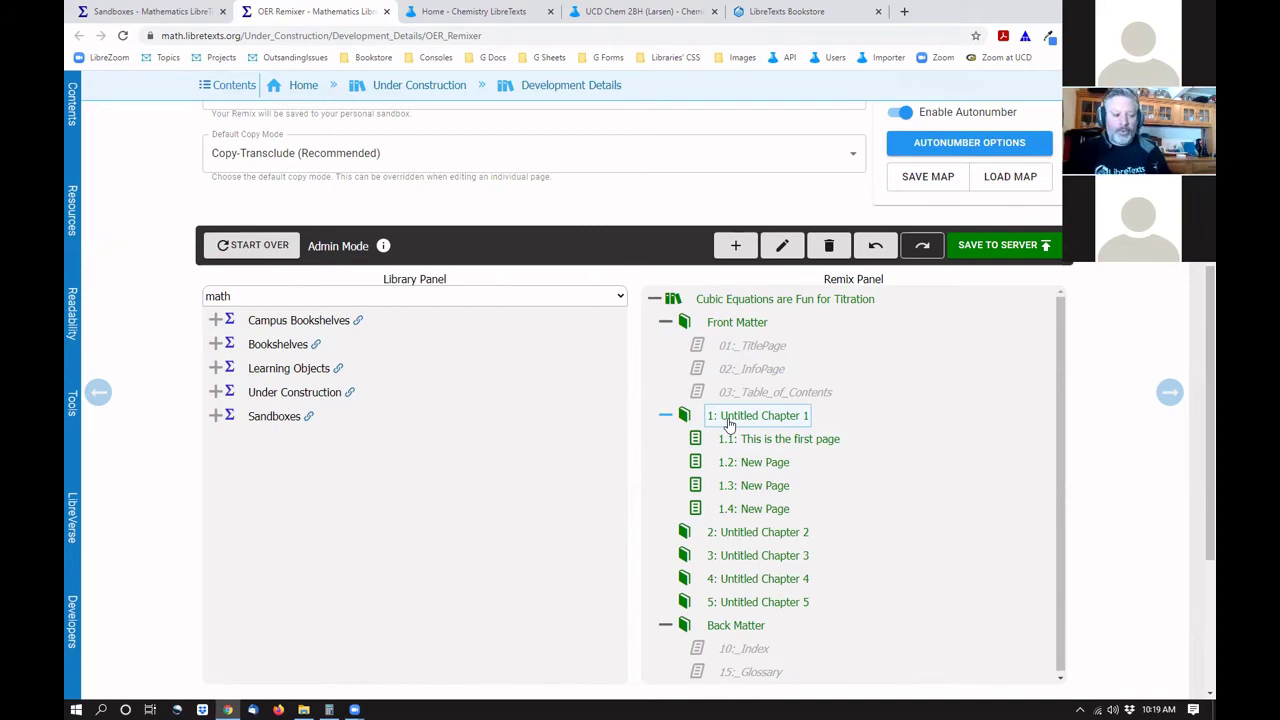
Retitle page 1.2 as "This is the second page", save the edit, and swap its order with the first page.
double_click(752, 463)
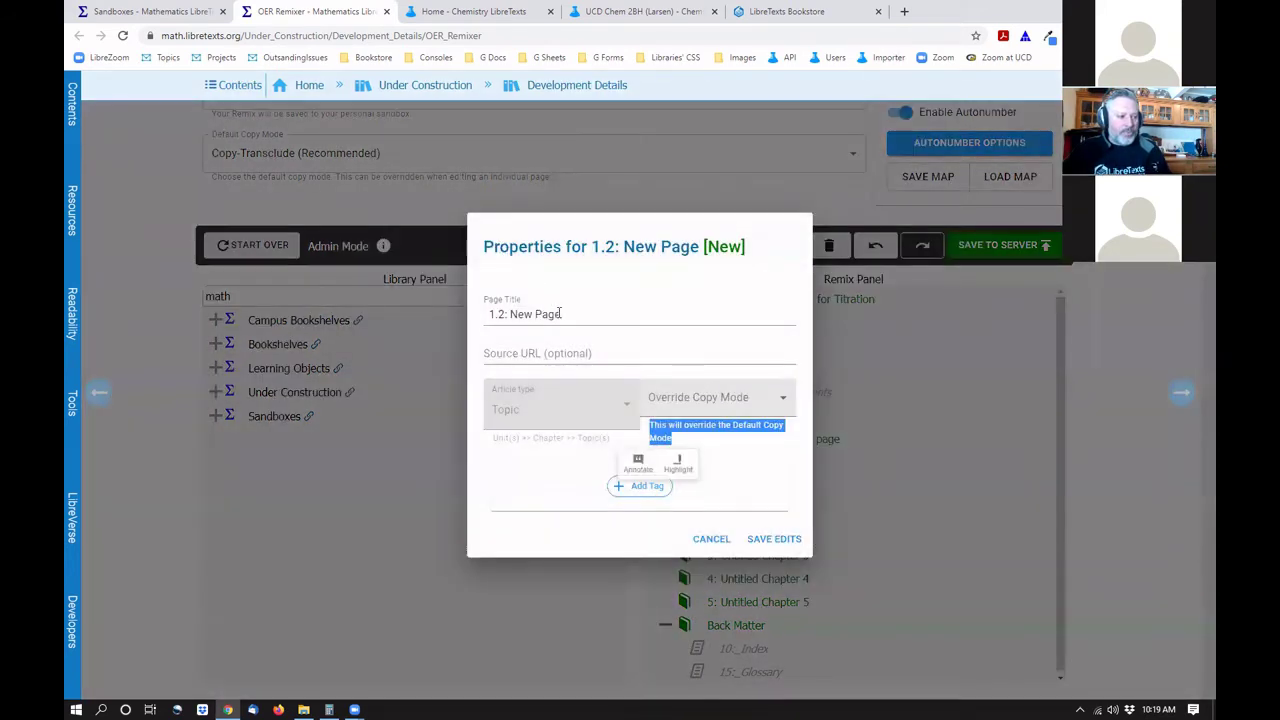
drag(562, 314, 484, 313)
text(Th)
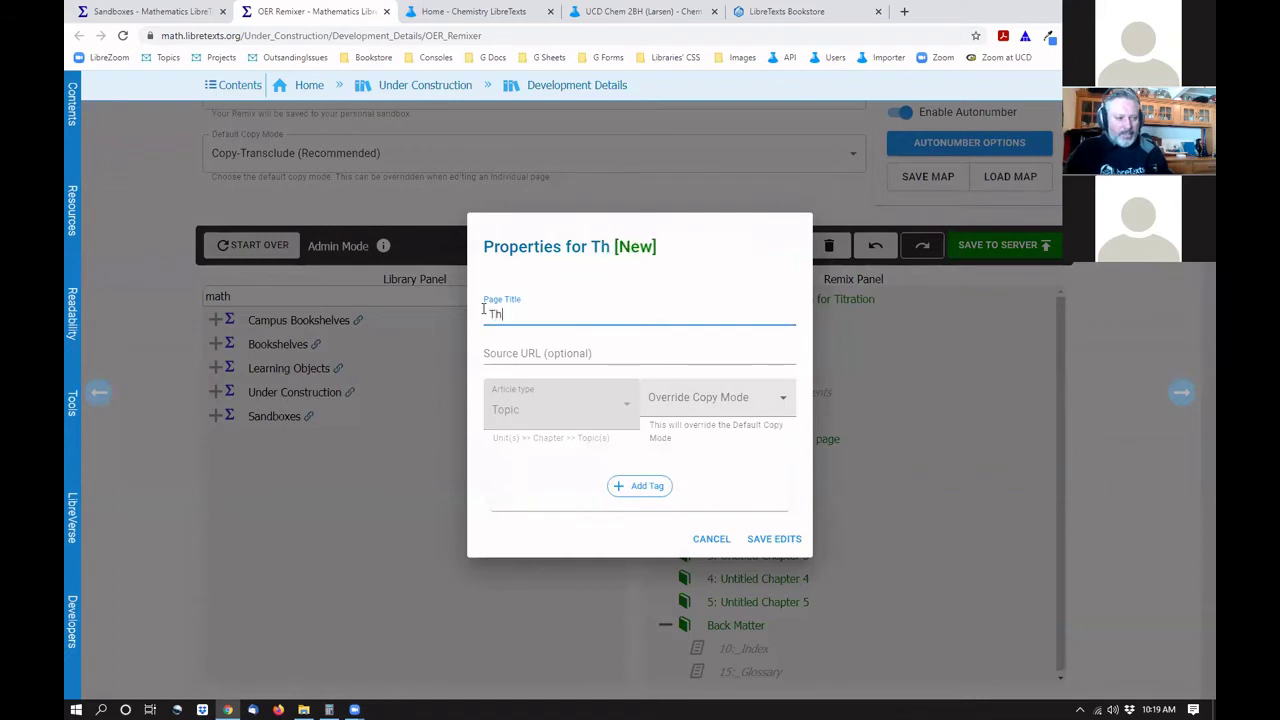
text(is is the)
key(BackSpace)
key(BackSpace)
key(BackSpace)
key(BackSpace)
key(BackSpace)
key(BackSpace)
key(BackSpace)
key(BackSpace)
text(o)
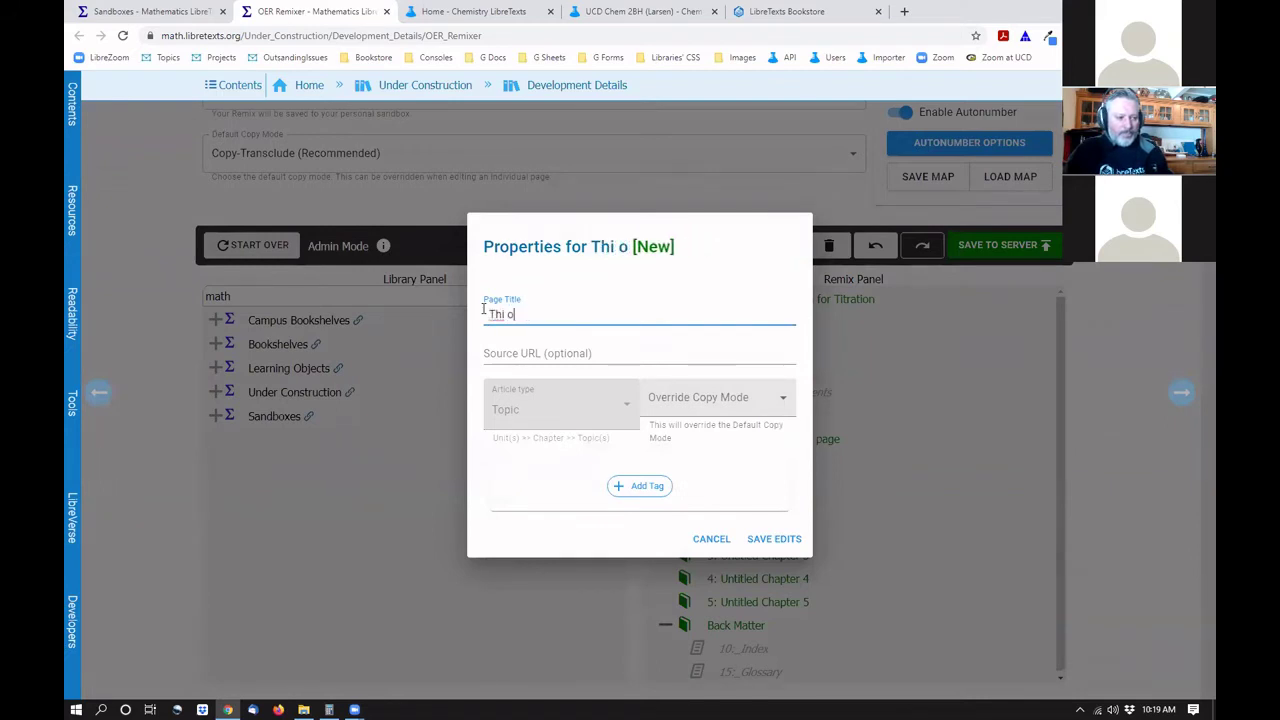
key(BackSpace)
key(BackSpace)
text(s is the secon)
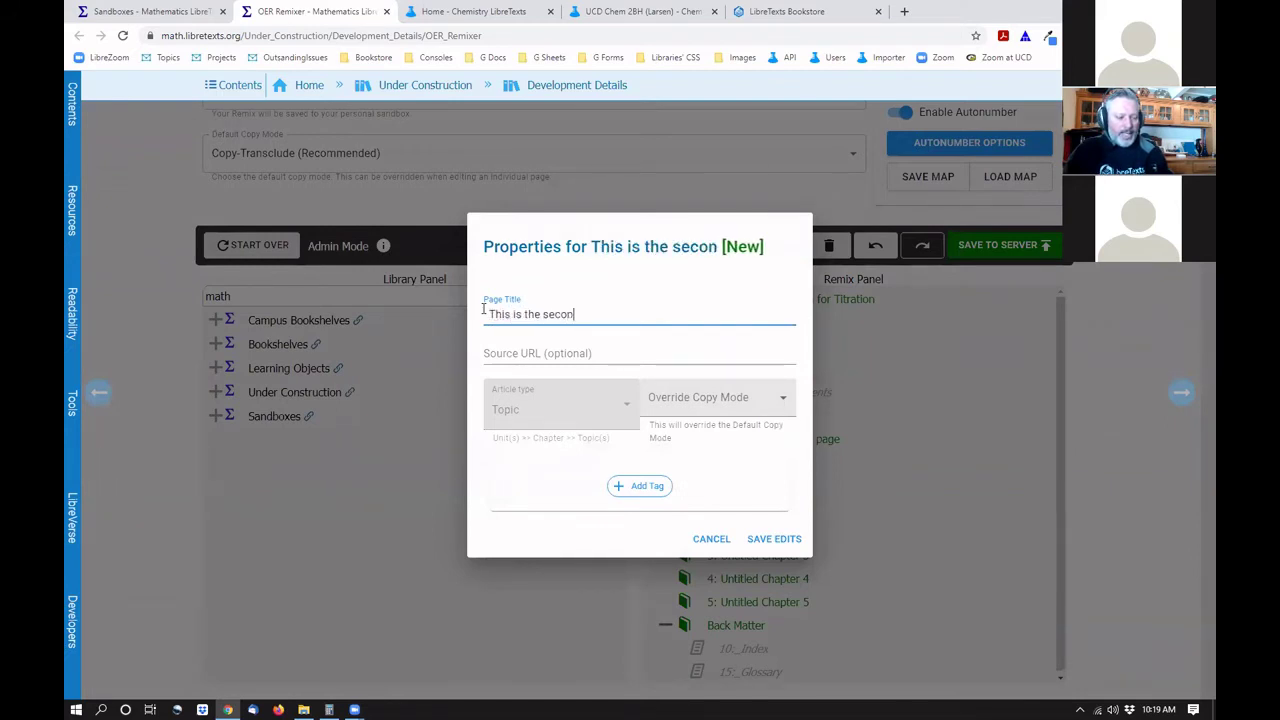
text(d page)
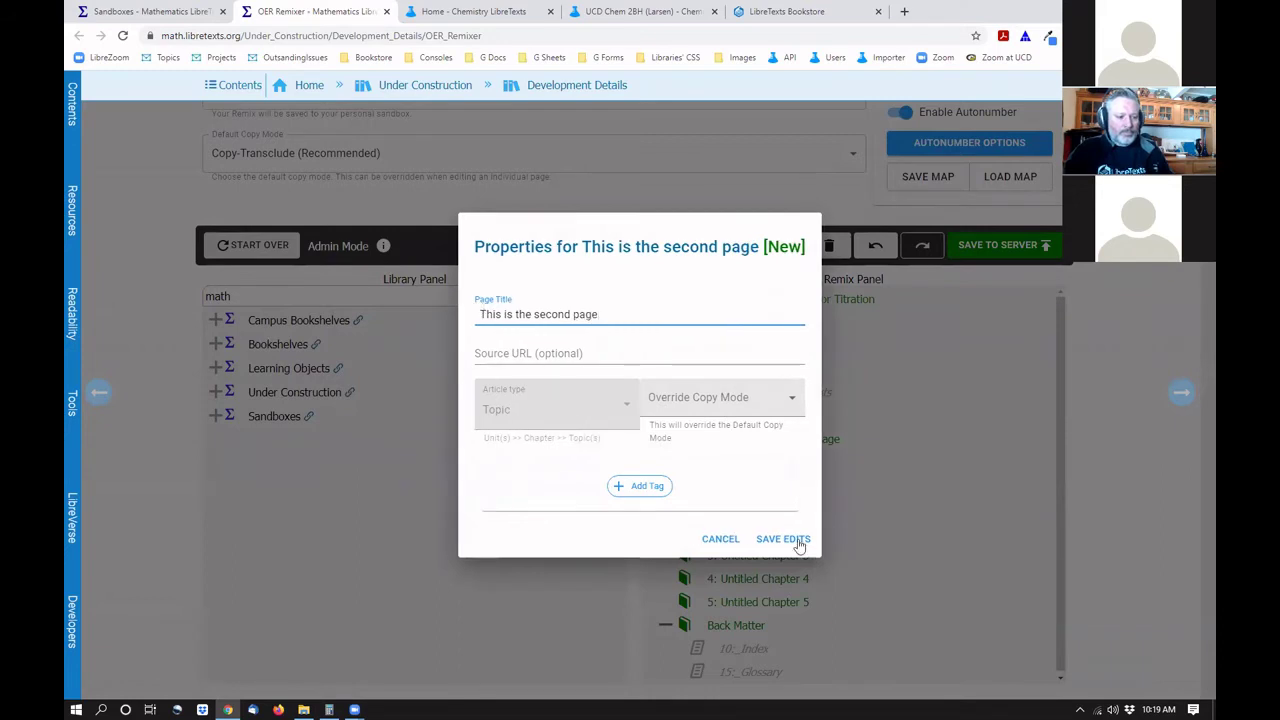
click(799, 545)
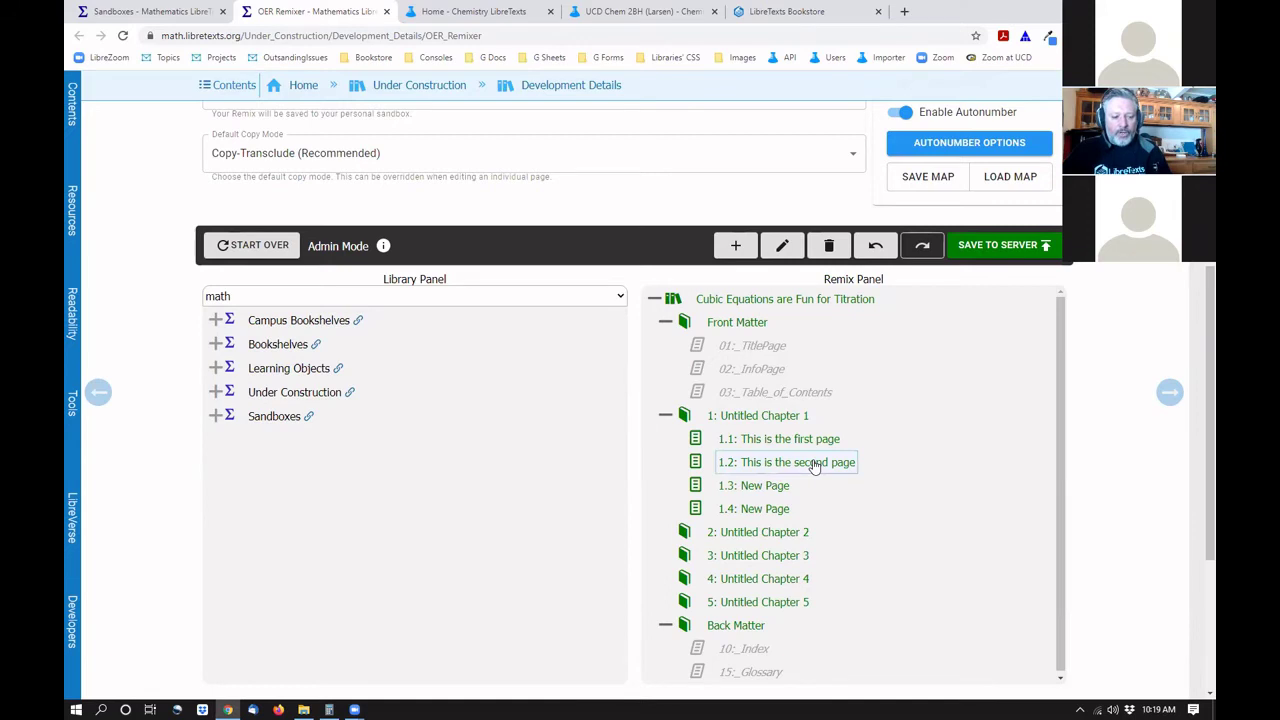
mouse_move(815, 467)
mouse_down()
mouse_move(794, 437)
mouse_move(830, 460)
mouse_up()
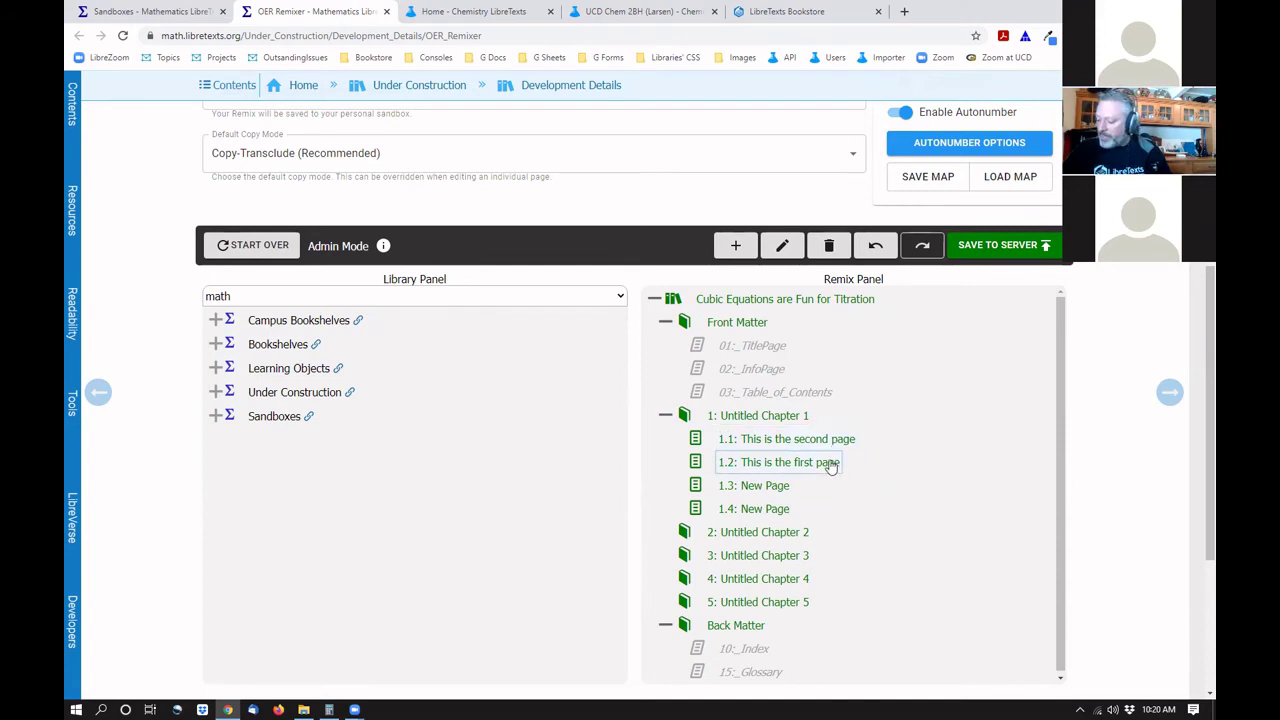
Retitle Untitled Chapter 1 as "First Chapter" and save the edit.
double_click(731, 424)
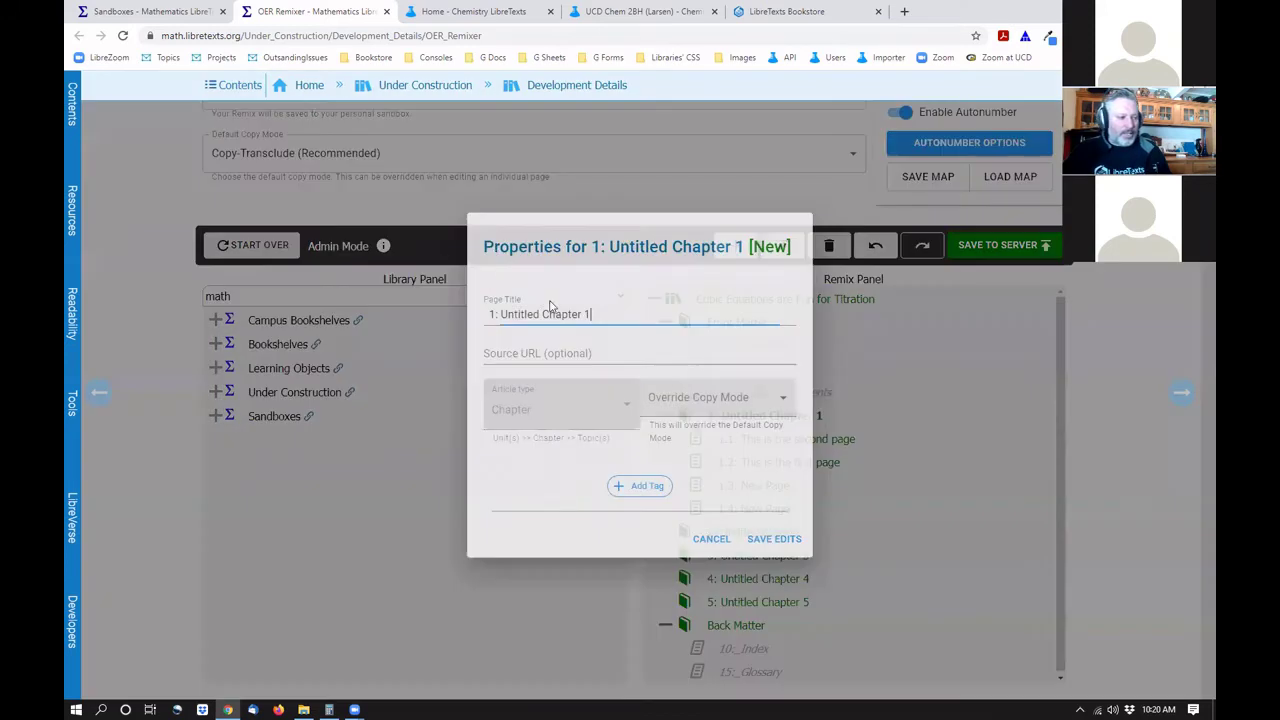
key(ctrl+a)
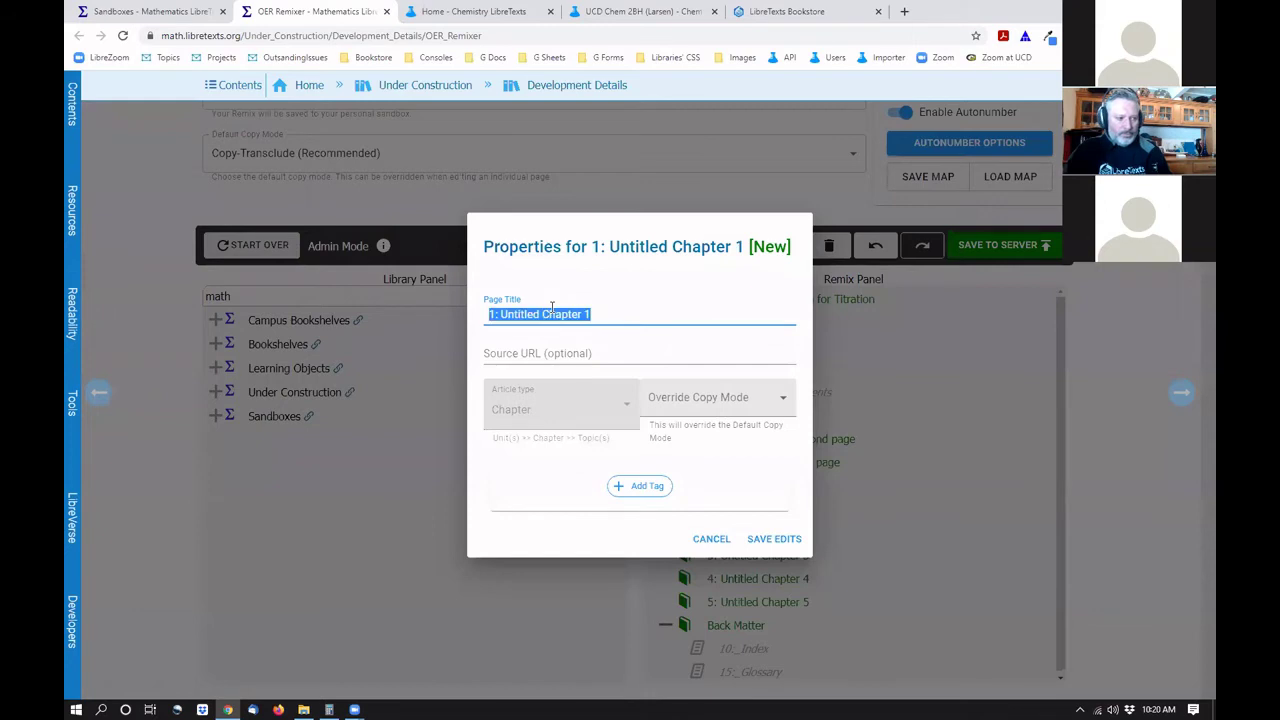
text(Chatper)
key(BackSpace)
key(BackSpace)
key(BackSpace)
key(BackSpace)
key(BackSpace)
key(BackSpace)
key(BackSpace)
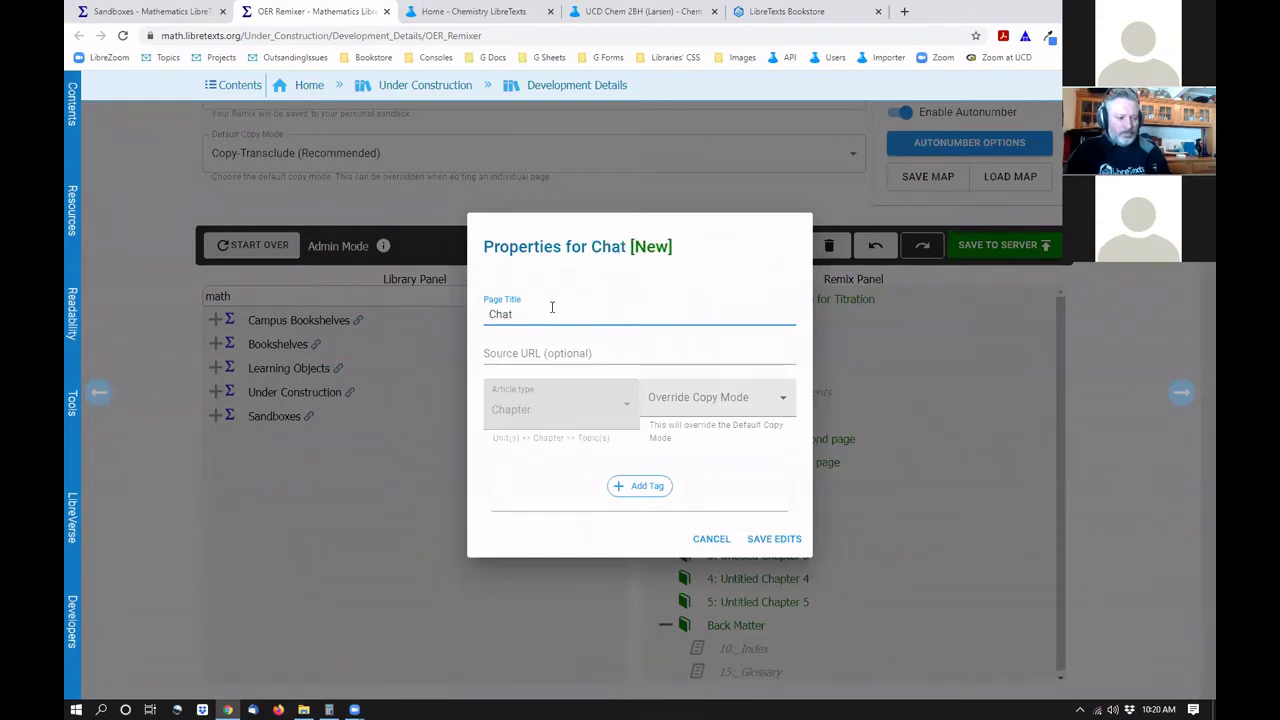
text(Fiorst Chapter)
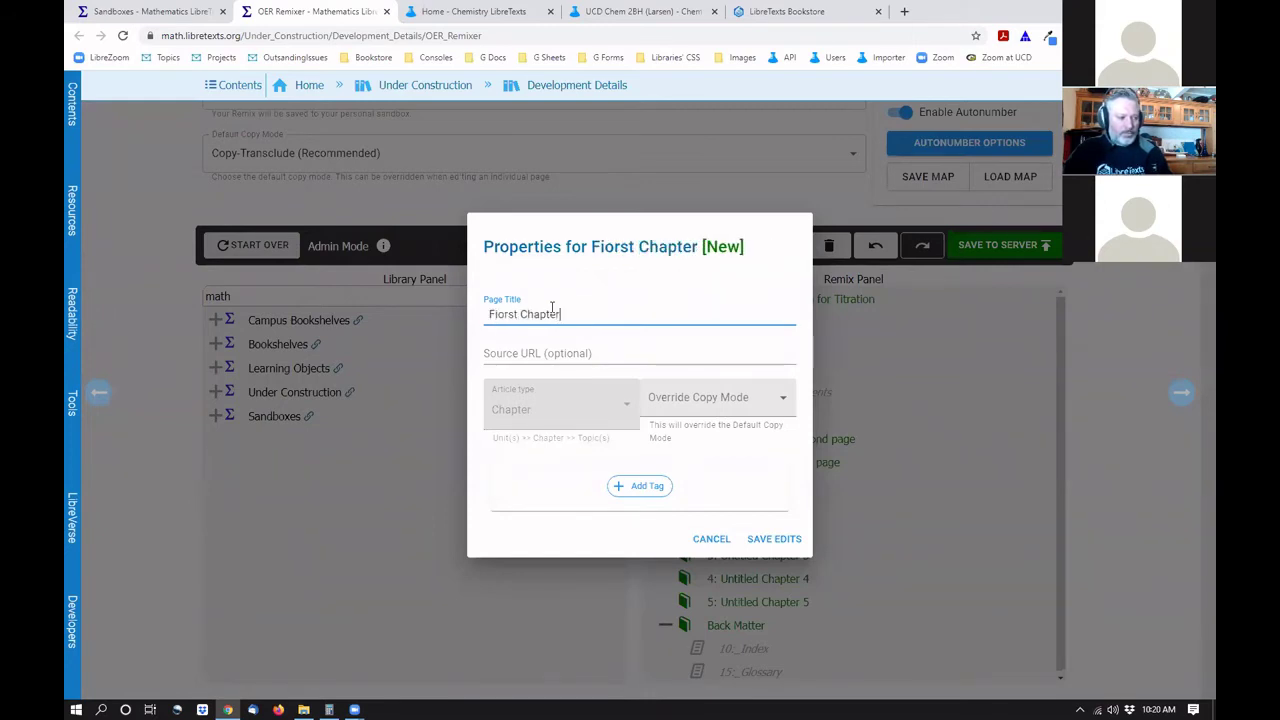
key(Left)
key(Left)
key(Left)
key(Left)
key(Left)
key(Left)
key(Left)
key(Left)
key(Left)
key(Left)
key(Left)
key(BackSpace)
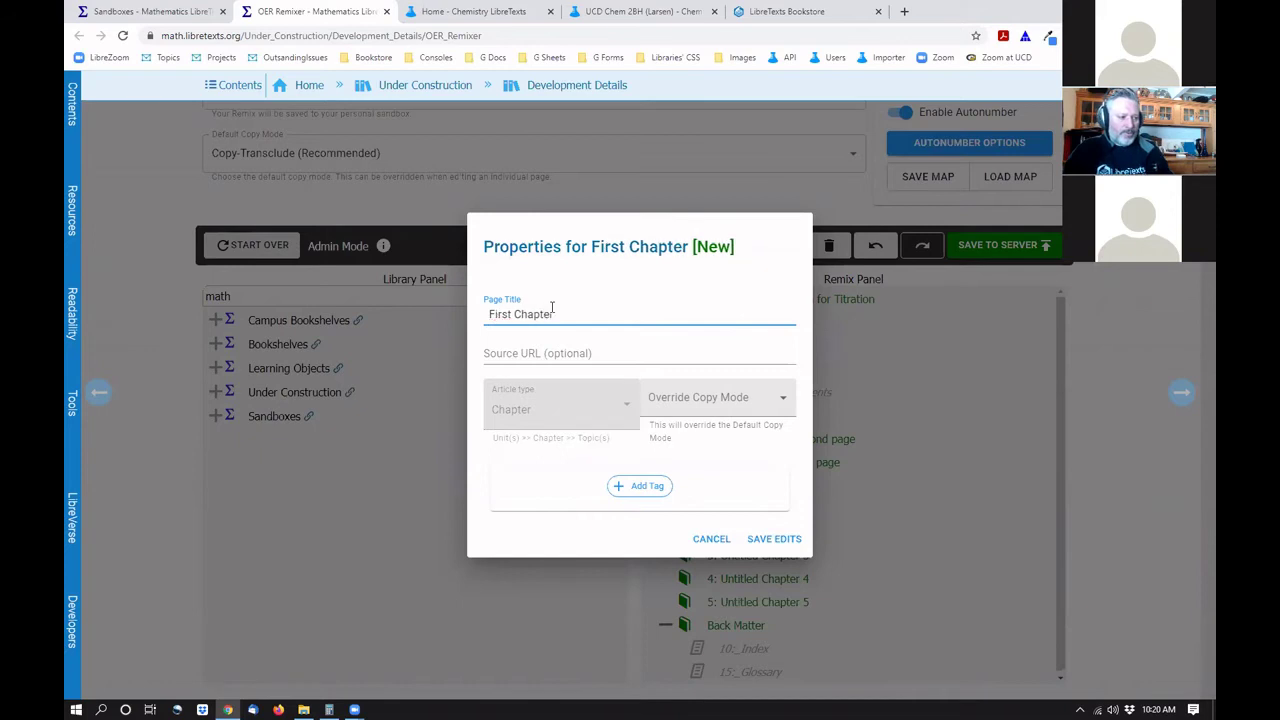
click(776, 543)
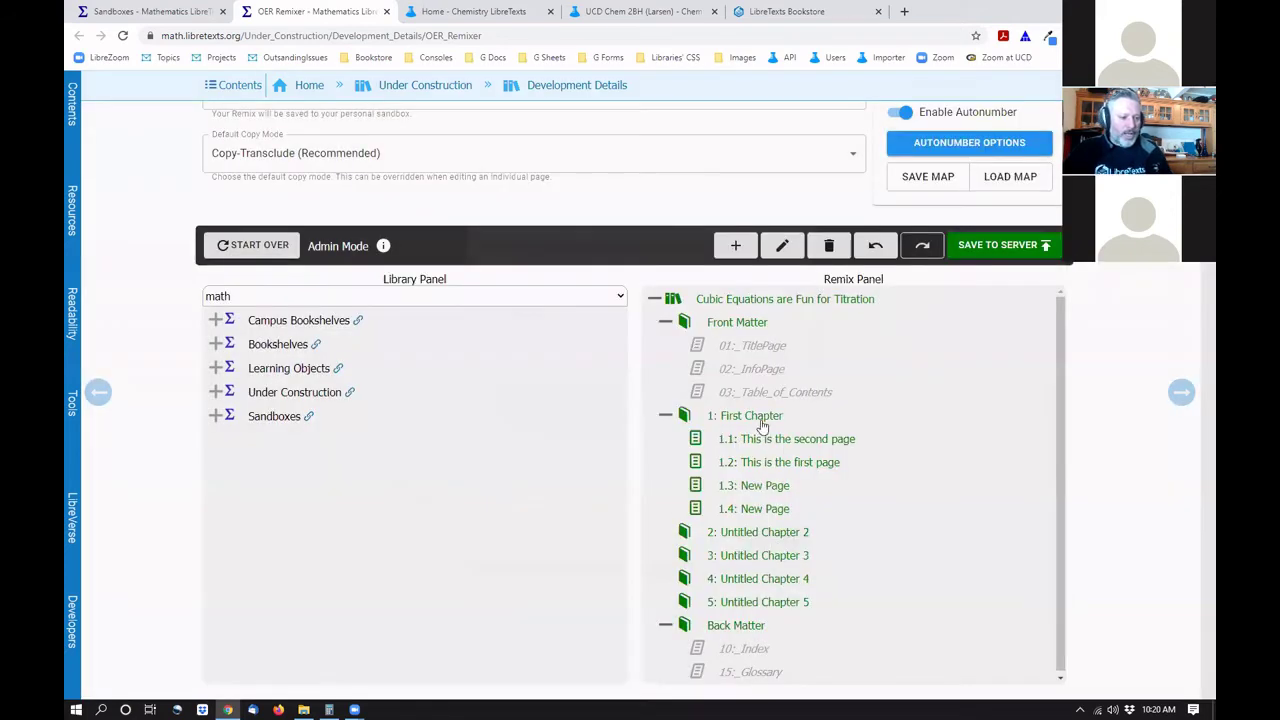
Move First Chapter with its pages below Untitled Chapter 2 in the remix outline.
drag(764, 421, 755, 547)
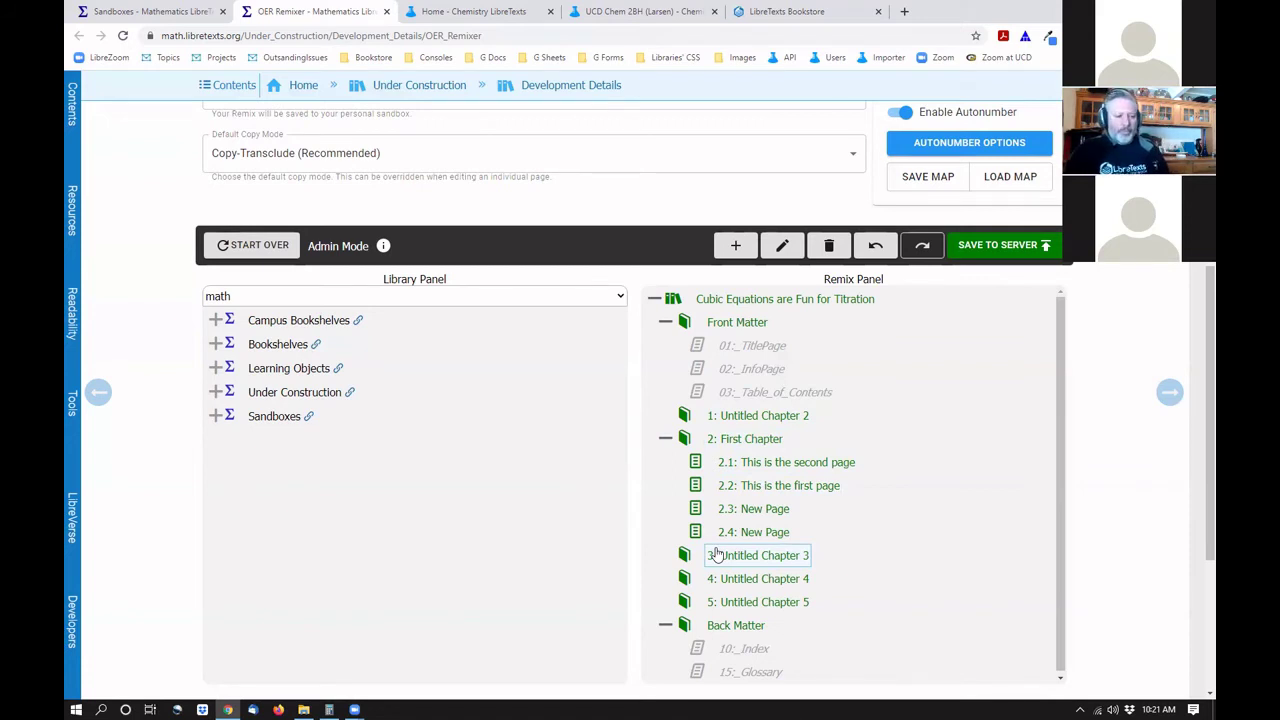
click(975, 143)
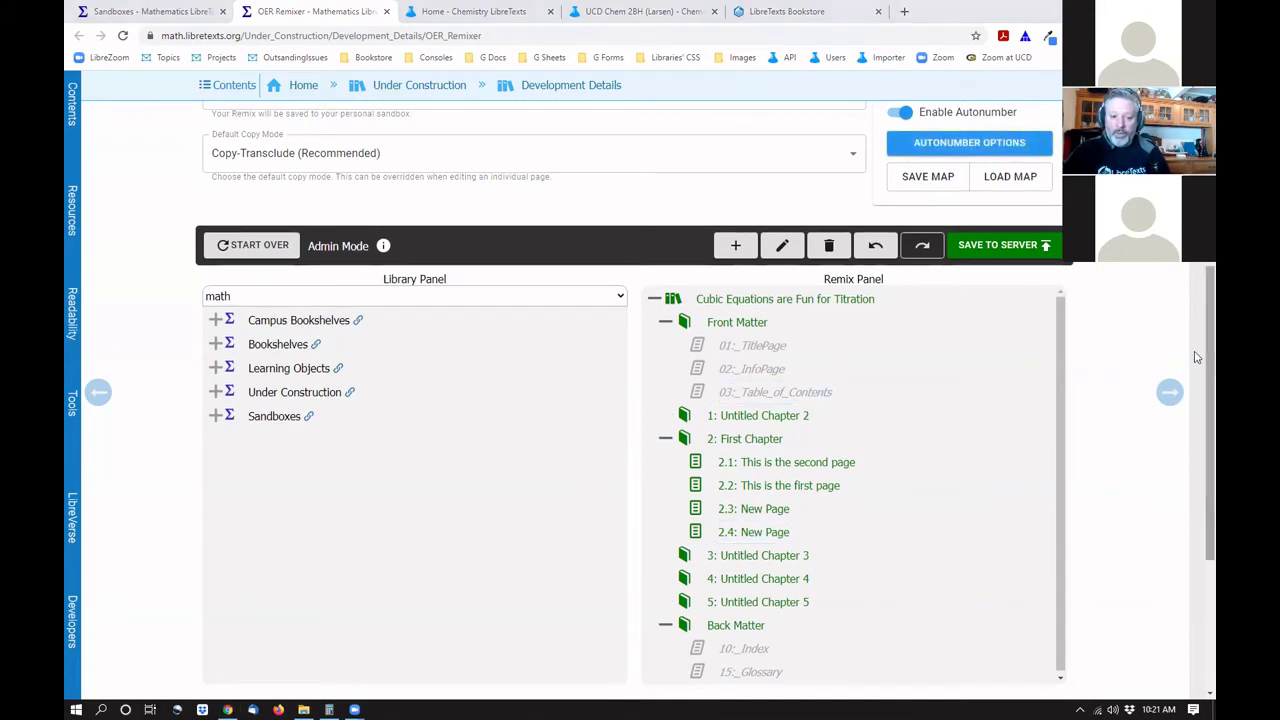
Add the Axioms chapter from the Geometry bookshelf's Euclidean Plane and its Relatives book to the remix, directly after Untitled Chapter 2.
scroll(1197, 388, down, 1)
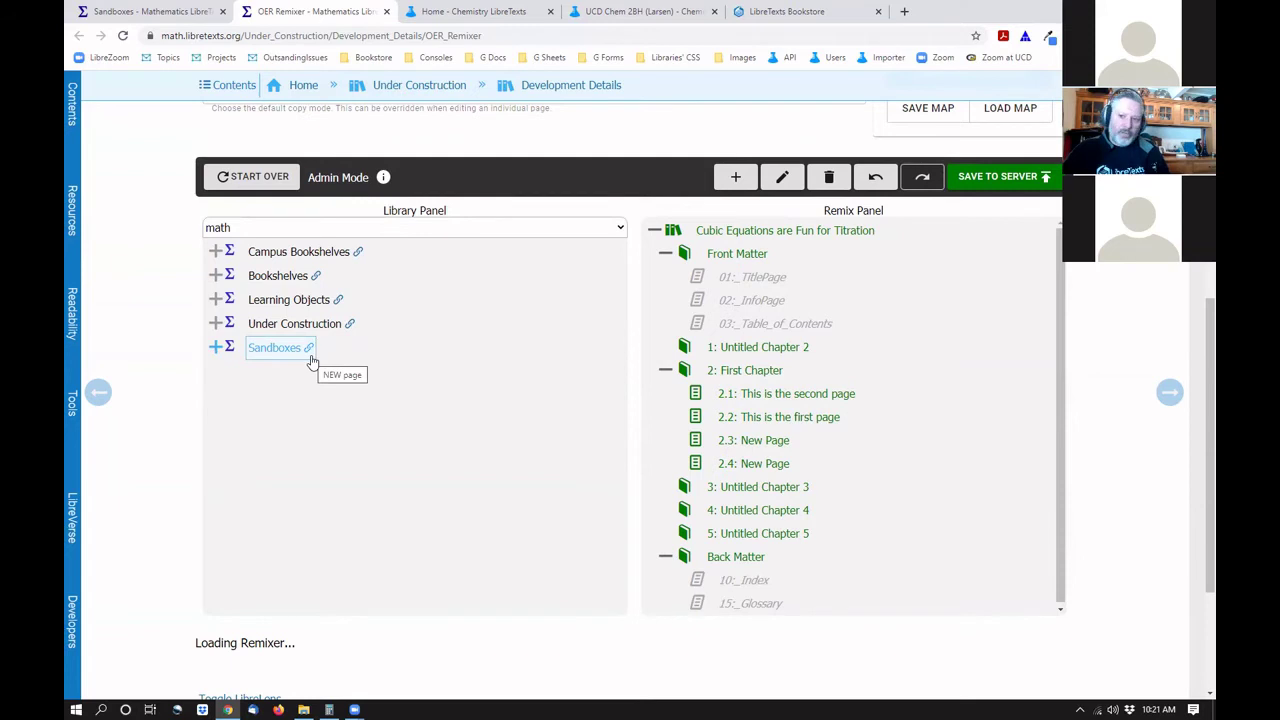
click(222, 278)
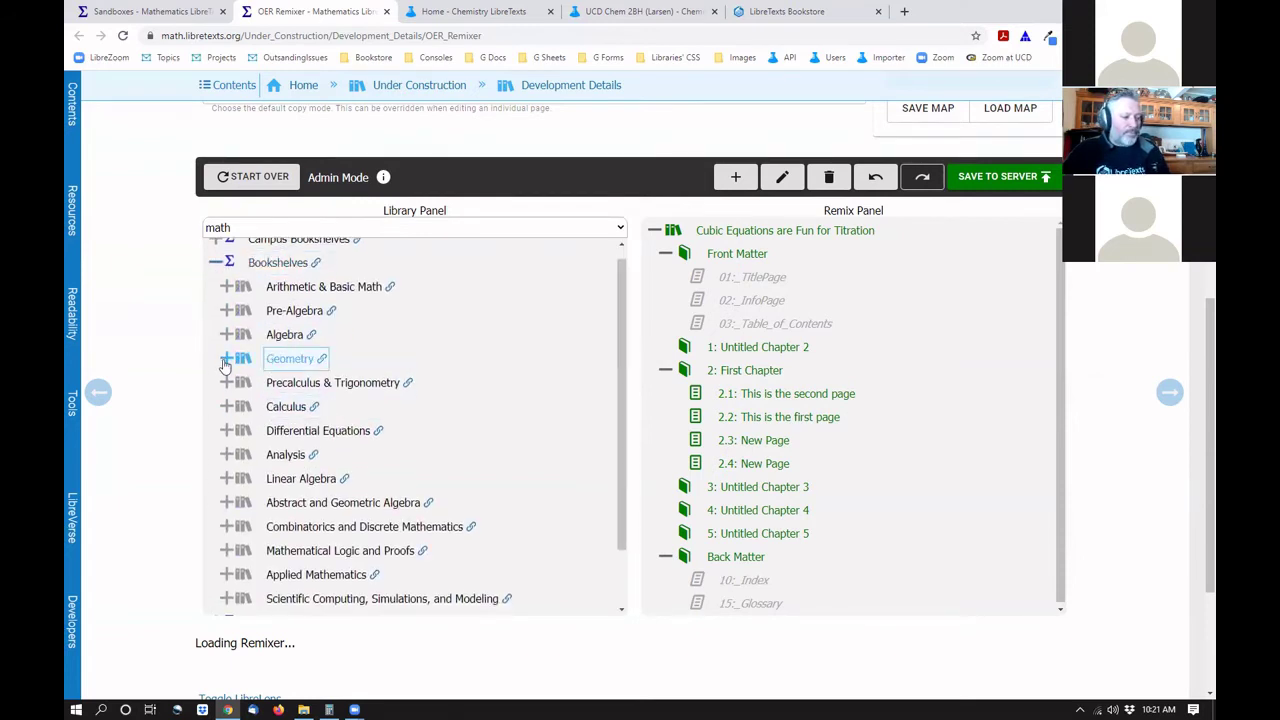
click(224, 362)
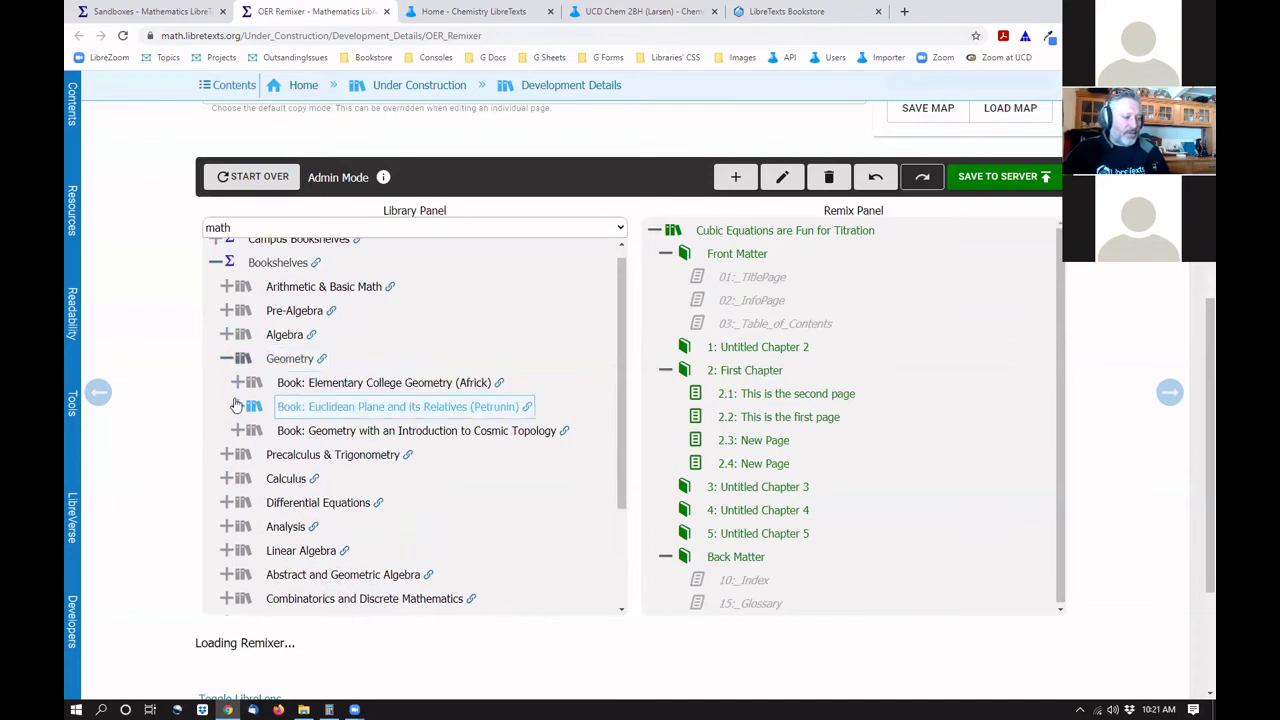
click(236, 407)
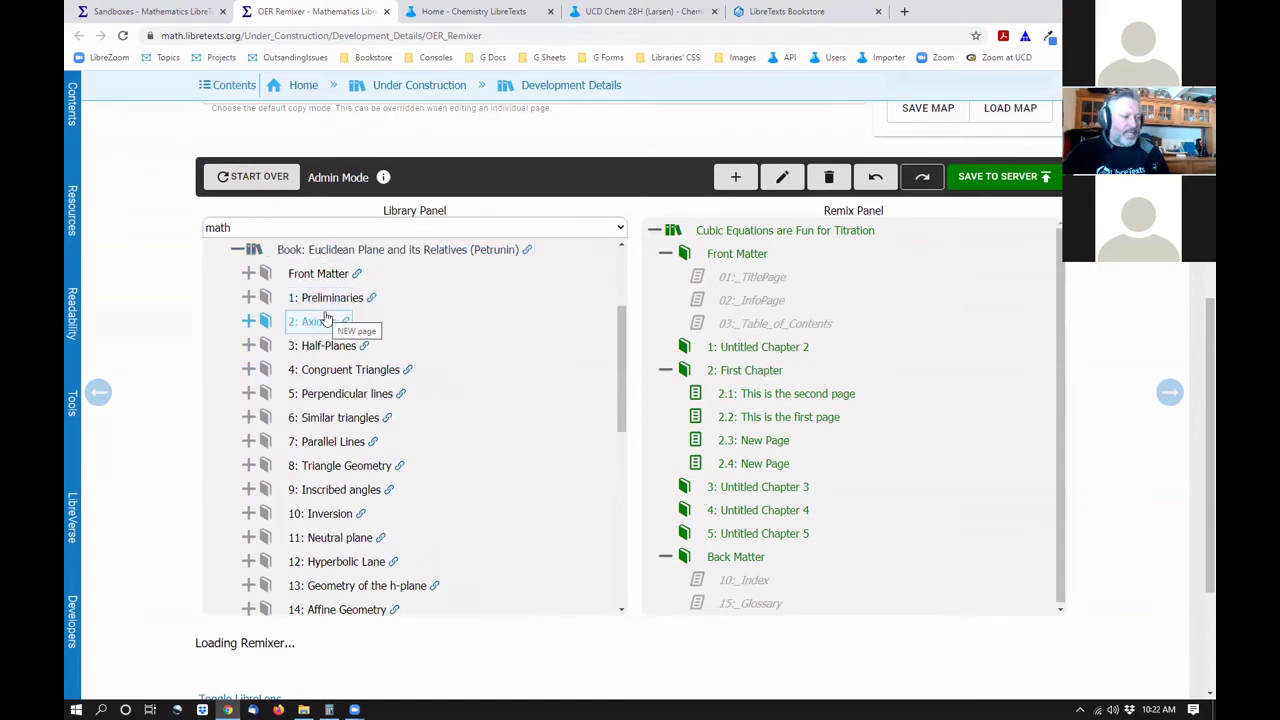
drag(325, 318, 701, 364)
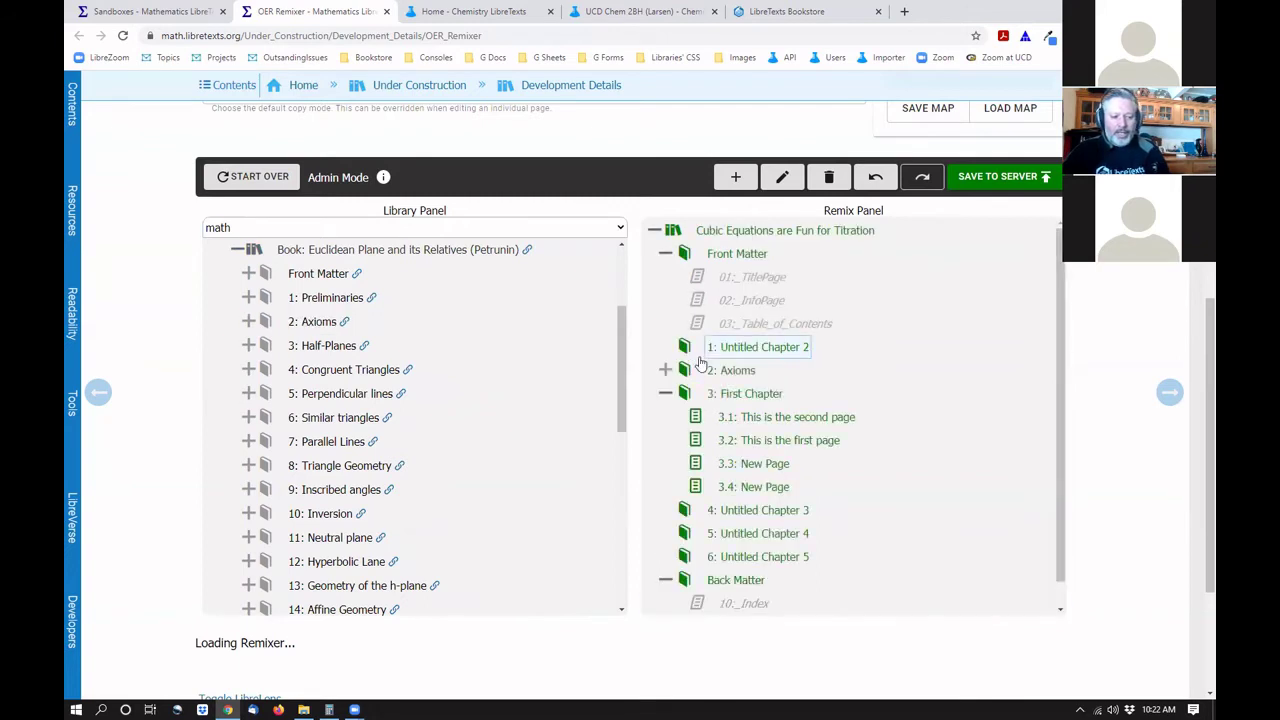
Expand the Axioms chapter in both the remix and the source book, and move the remix copy above Untitled Chapter 2.
click(665, 369)
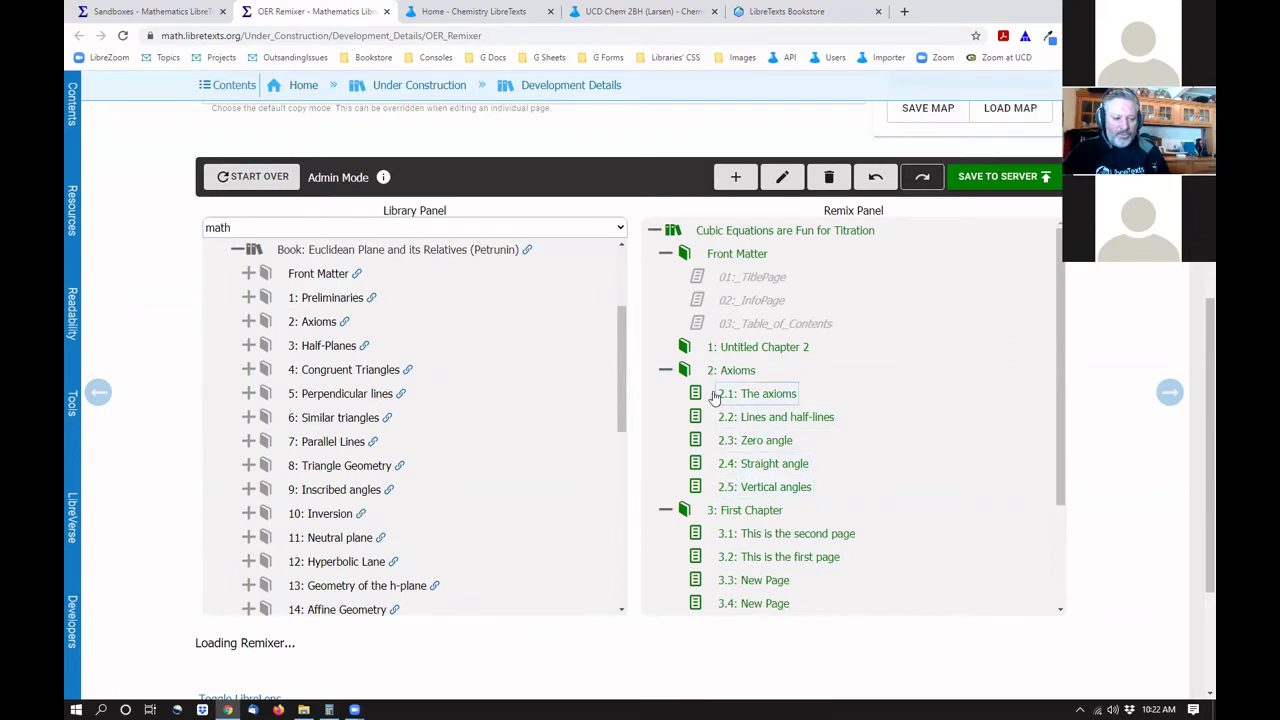
click(248, 321)
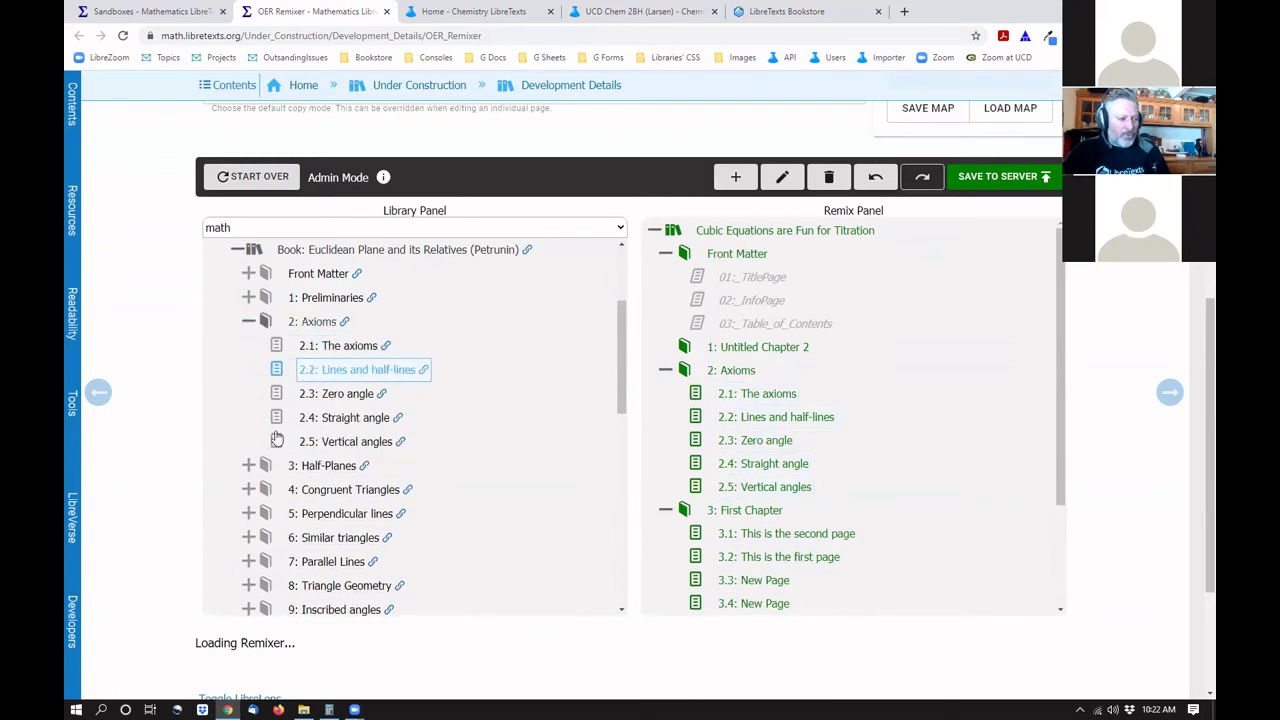
drag(733, 378, 740, 345)
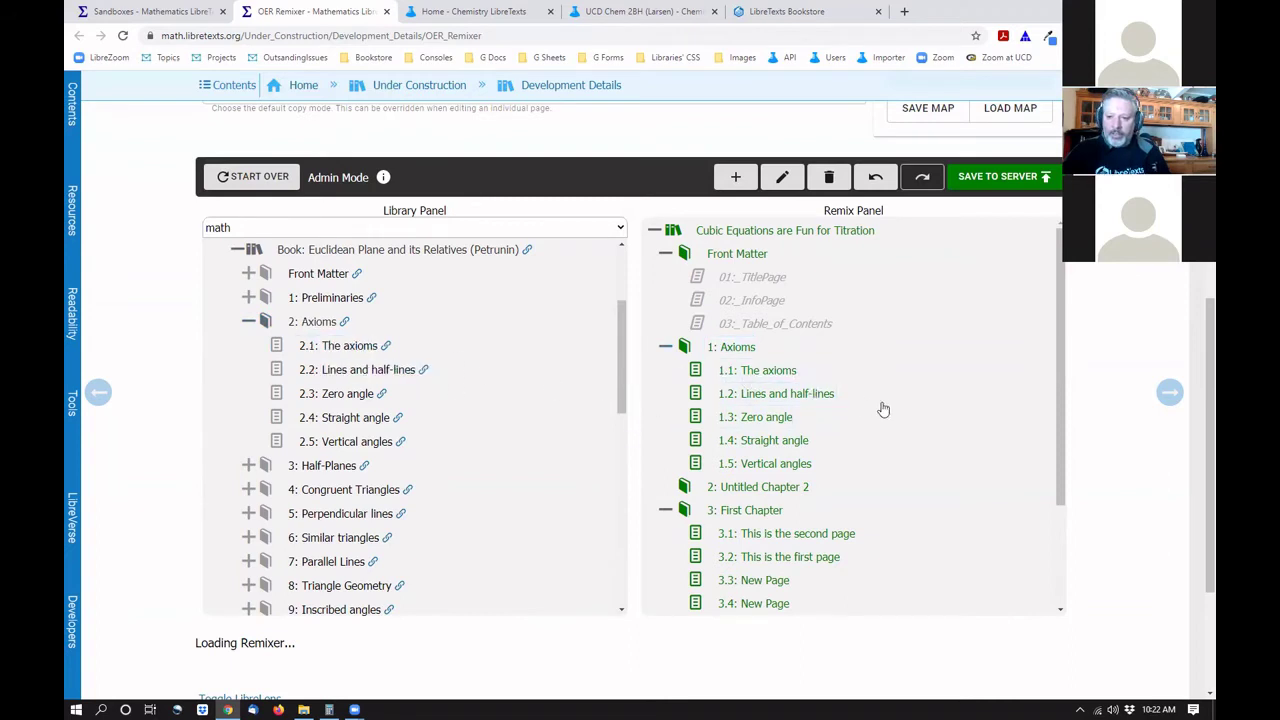
Delete the Straight angle and Lines and half-lines pages from the remix's Axioms chapter.
scroll(900, 409, down, 2)
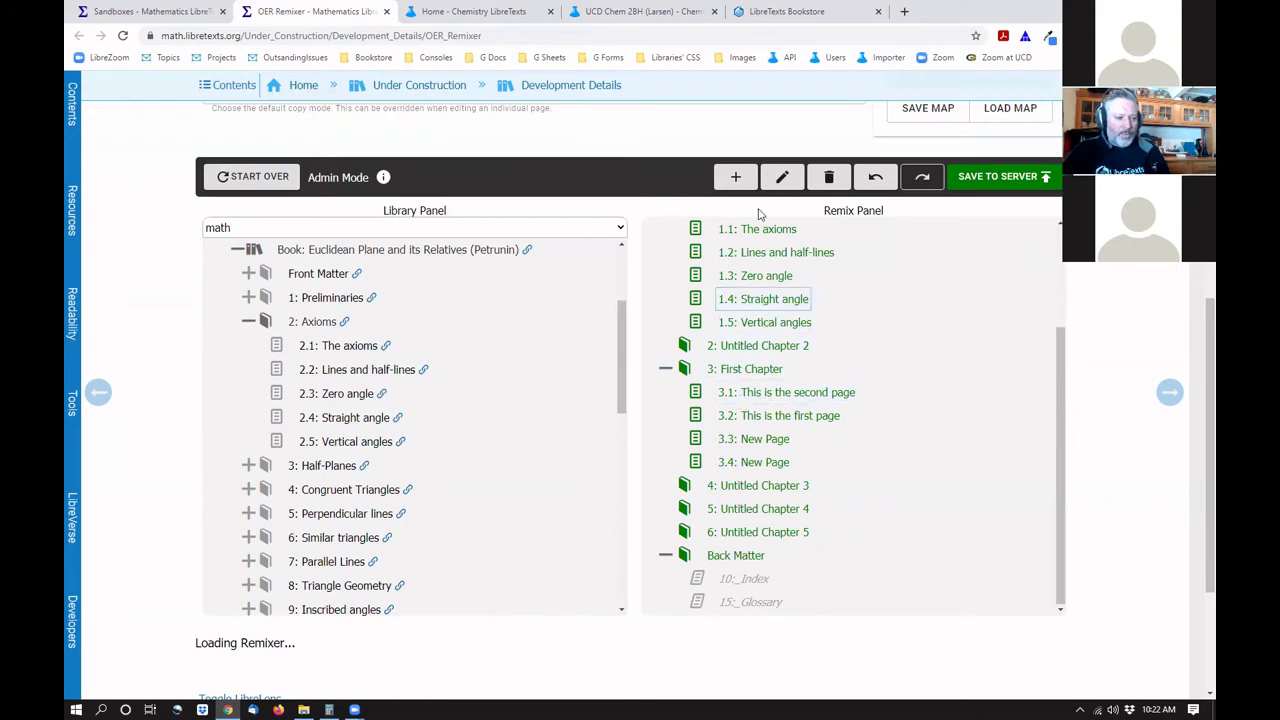
click(765, 300)
click(828, 177)
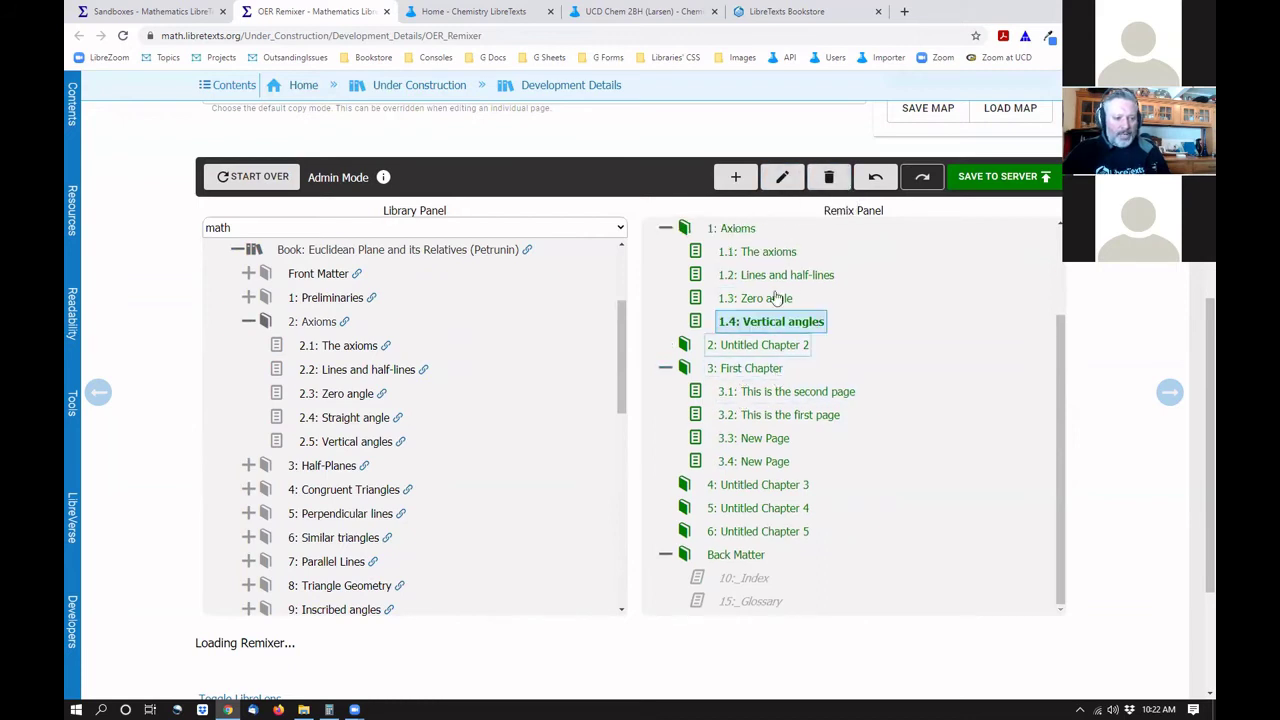
click(747, 288)
click(828, 177)
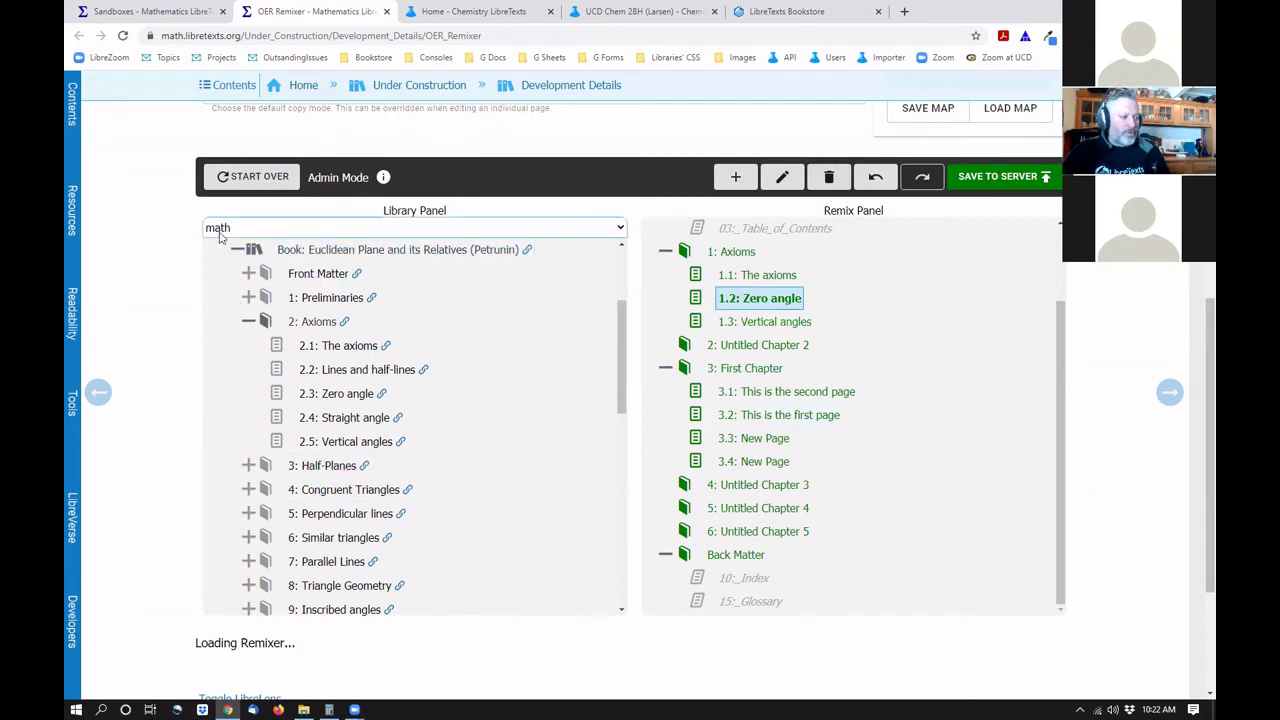
Add the book's Projective Geometry chapter after Untitled Chapter 3, and its Euclidean Space page between First Chapter's first two pages.
scroll(290, 430, down, 4)
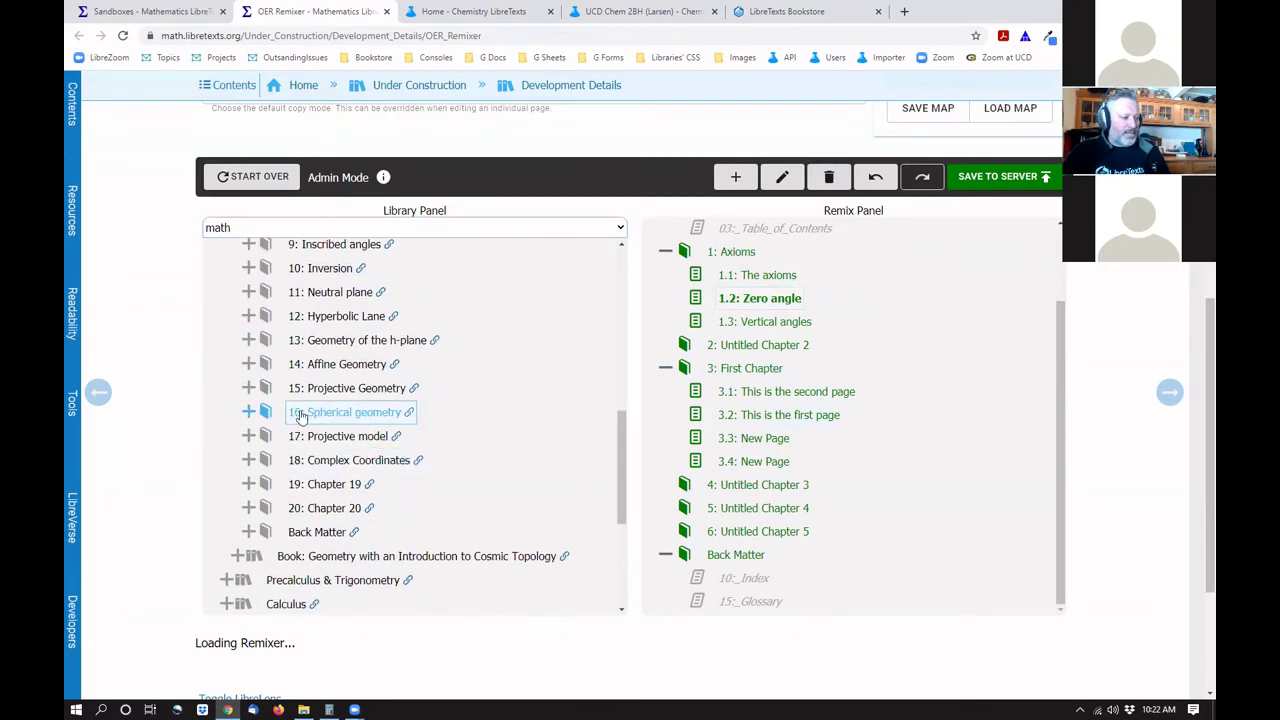
drag(300, 388, 710, 505)
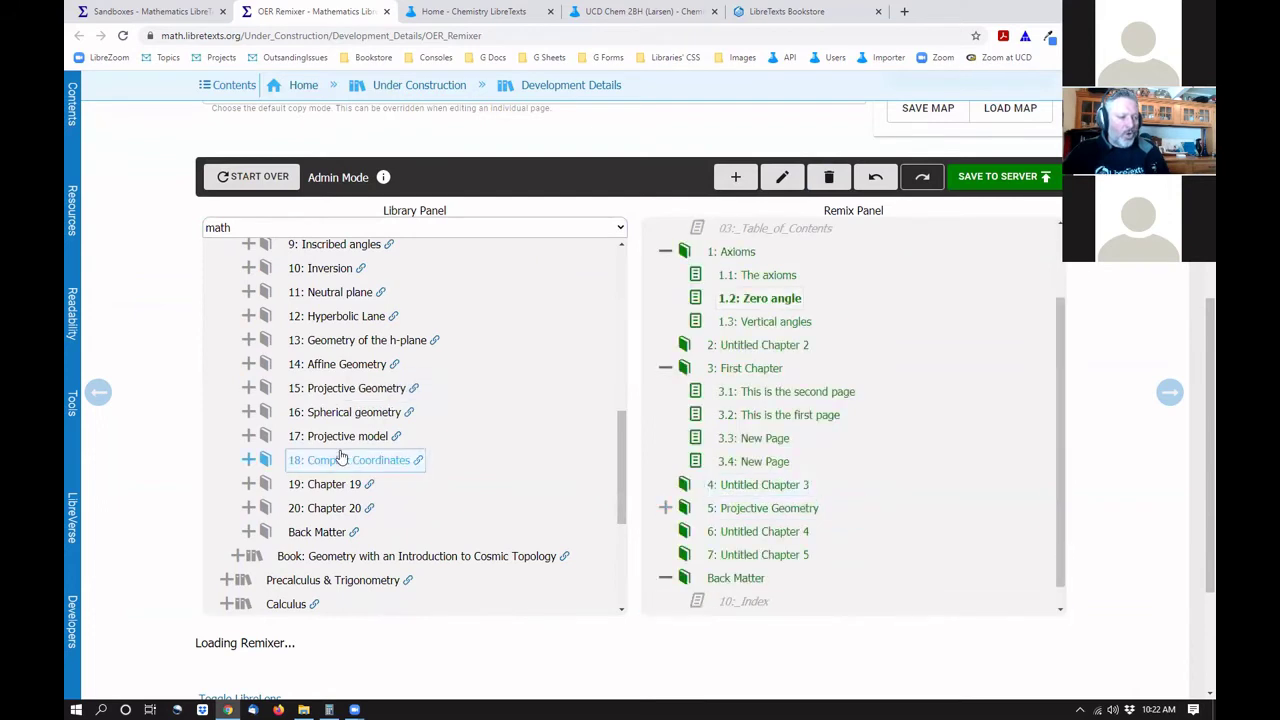
click(250, 389)
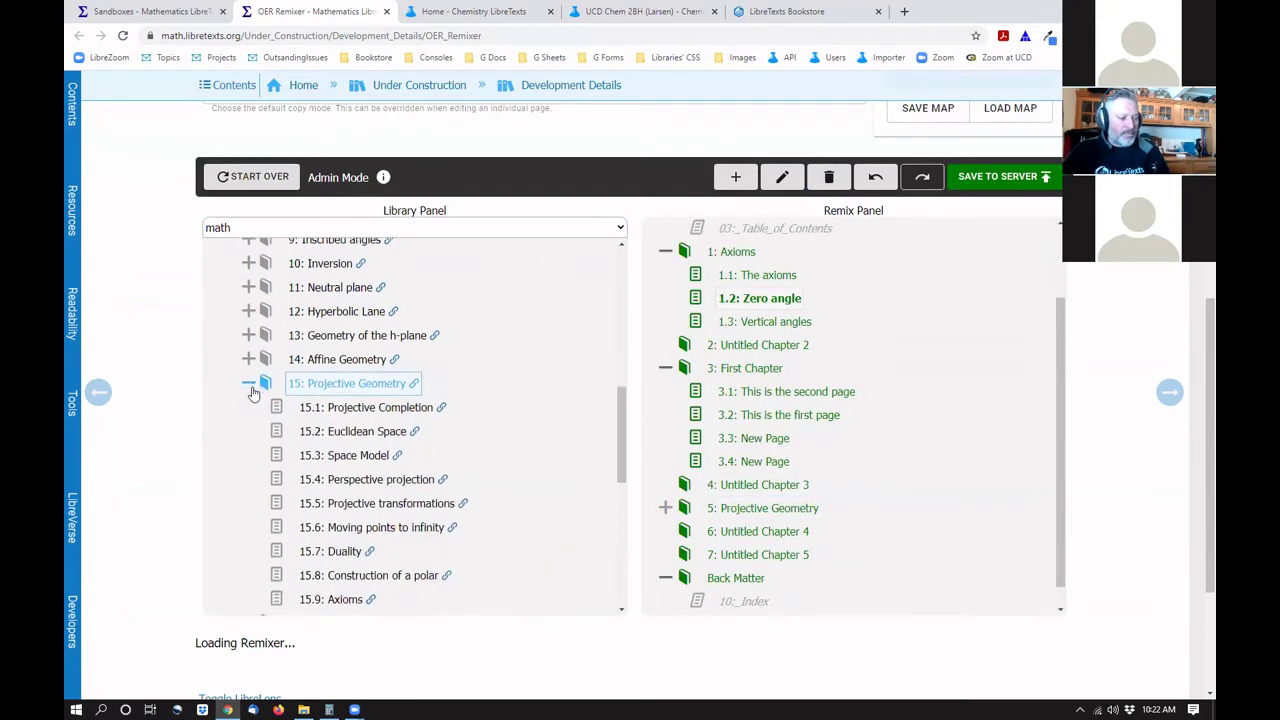
drag(310, 431, 707, 413)
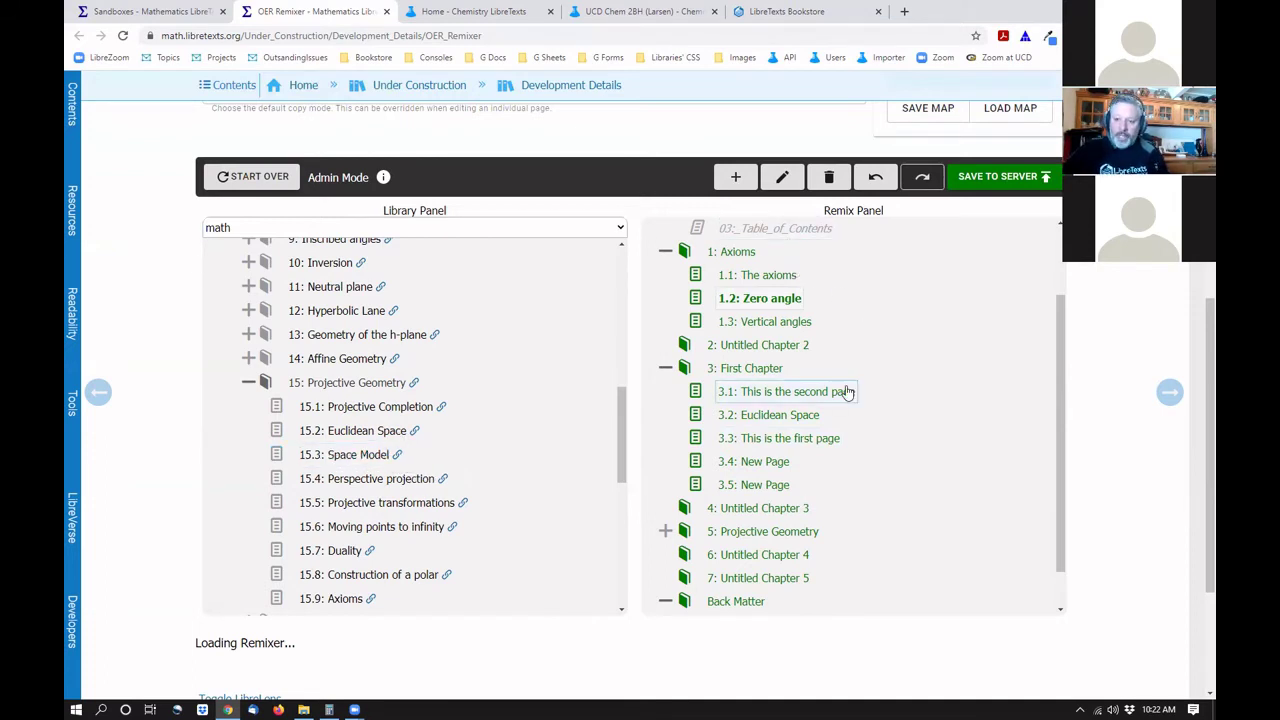
Open the source page 15.2 Euclidean Space, review its content, and return to the OER Remixer.
click(346, 426)
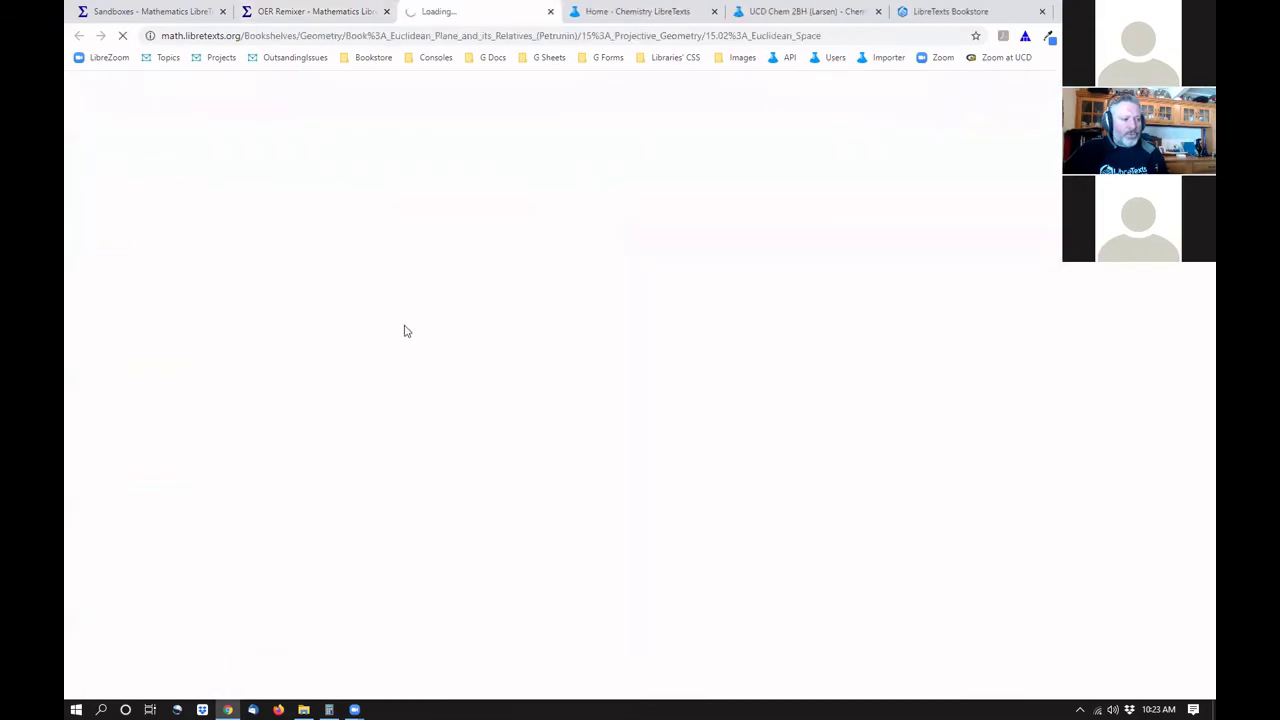
scroll(475, 382, down, 8)
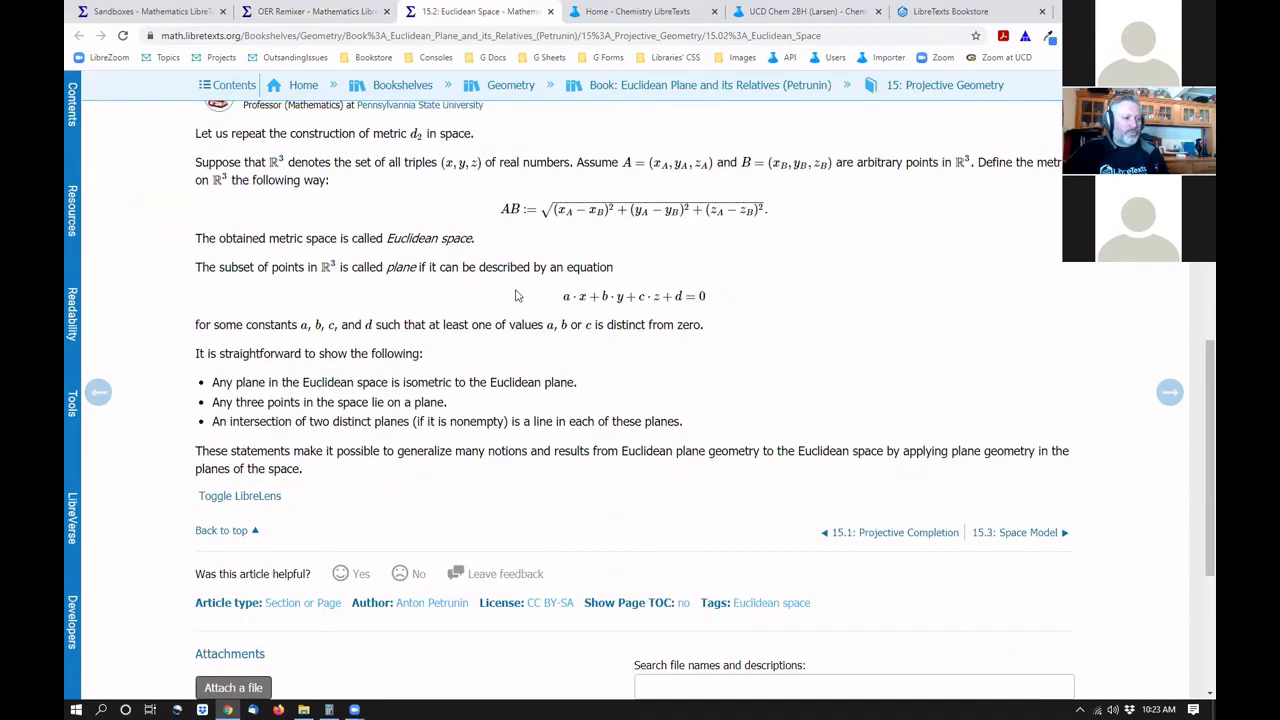
scroll(683, 333, up, 2)
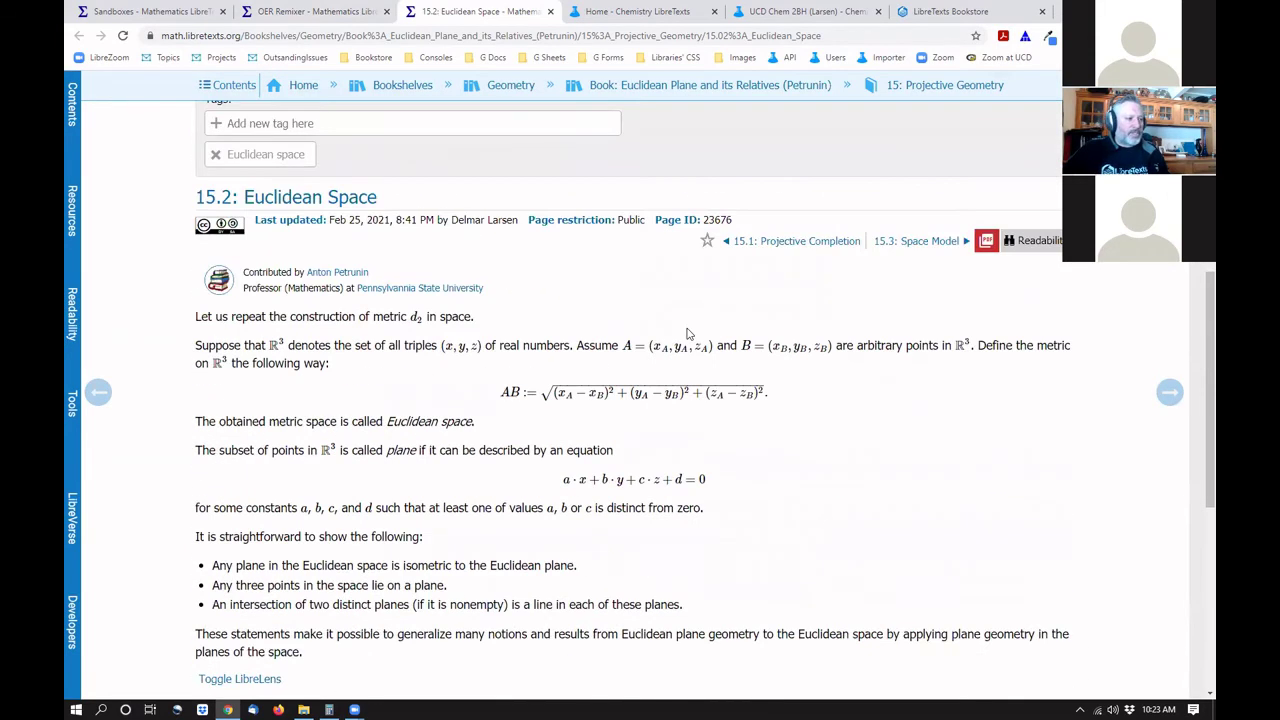
click(358, 8)
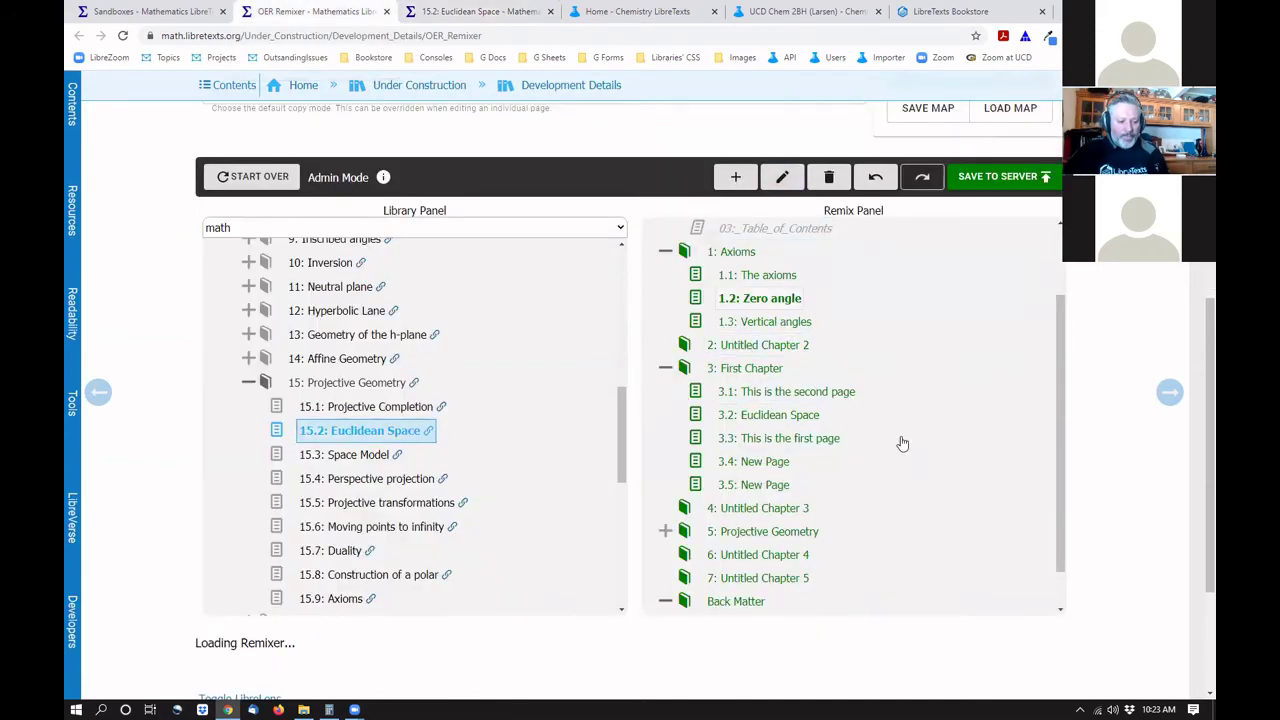
Delete Untitled Chapter 4 from the remix outline.
click(738, 536)
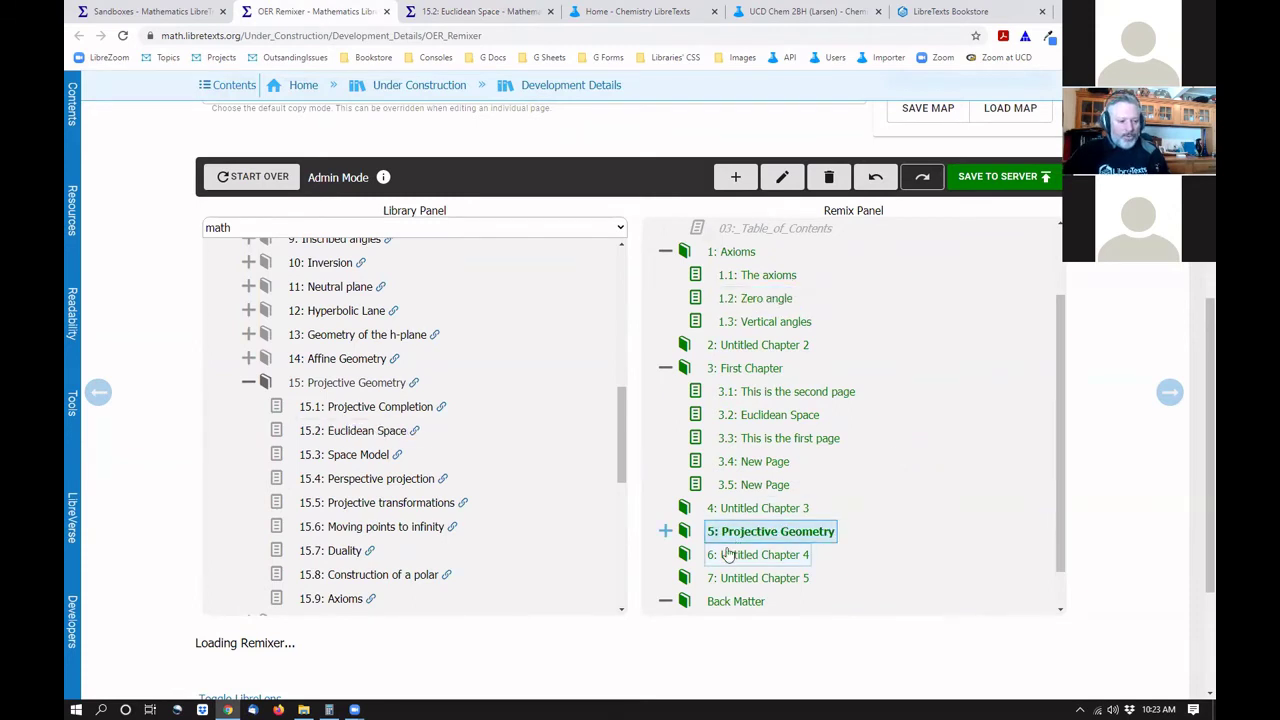
click(740, 552)
click(845, 176)
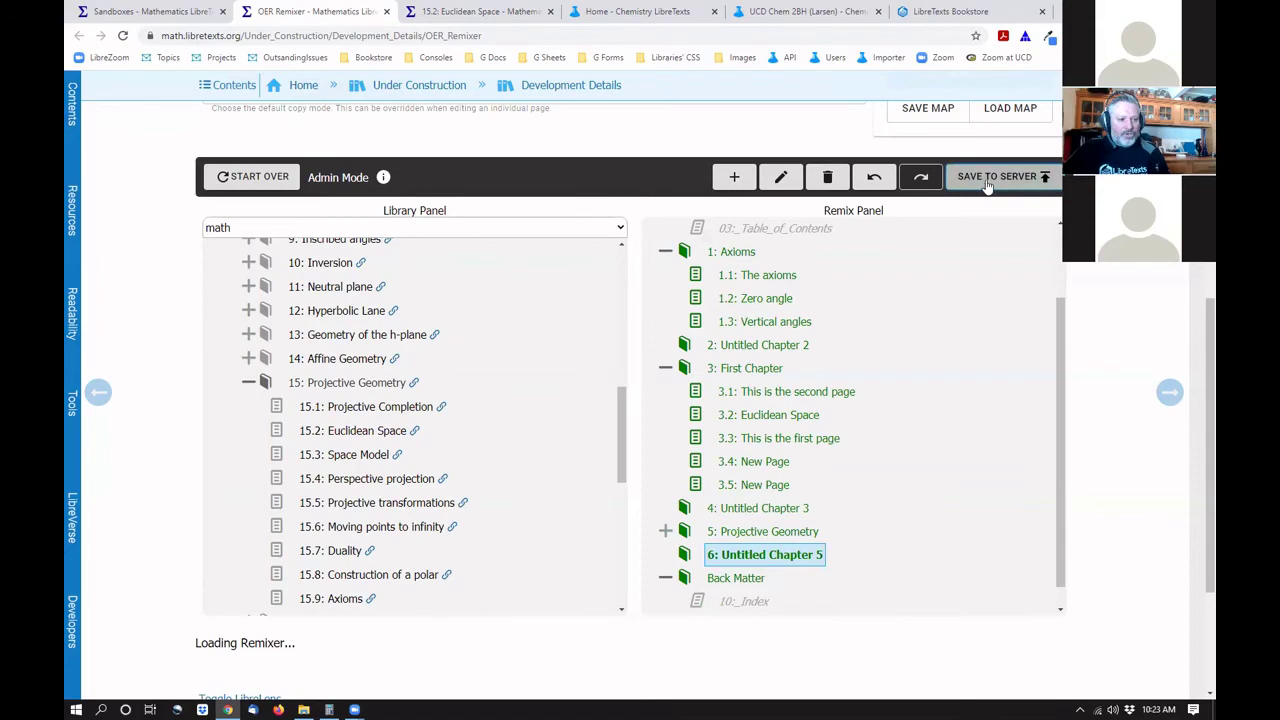
Submit the finished remix for publishing and save it to the server from the publish summary.
scroll(985, 190, up, 3)
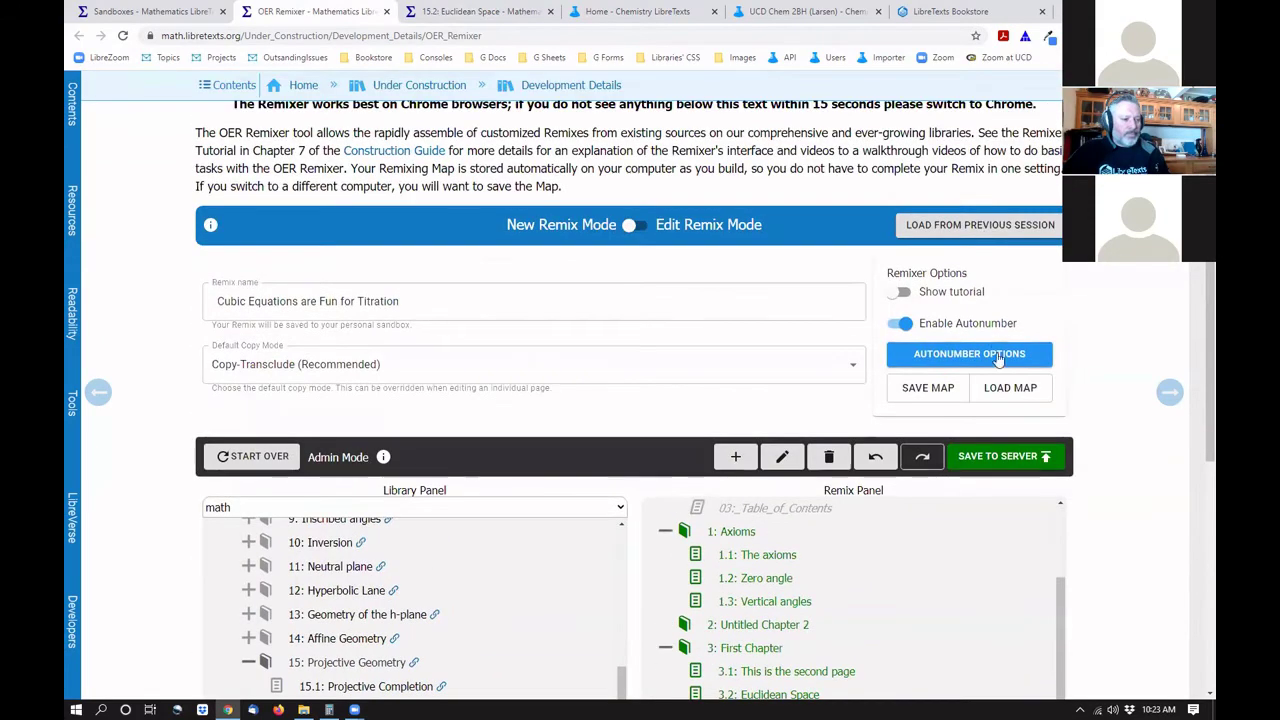
click(1000, 455)
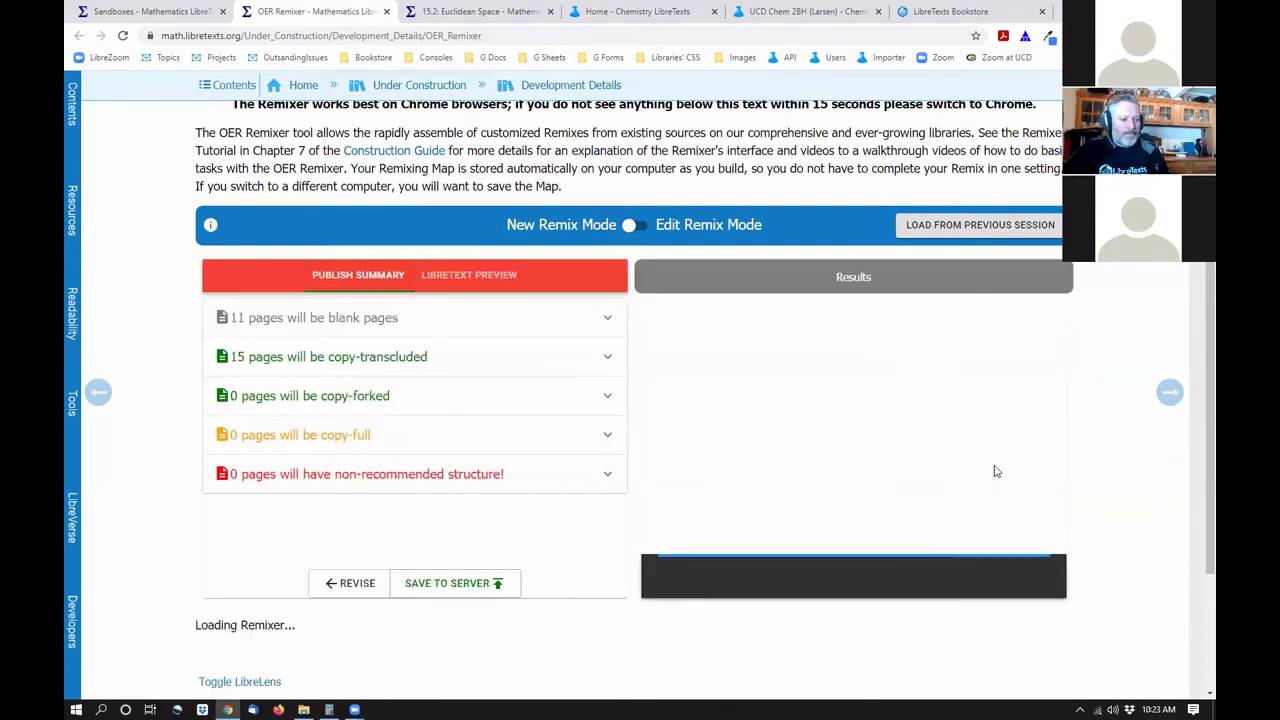
click(430, 583)
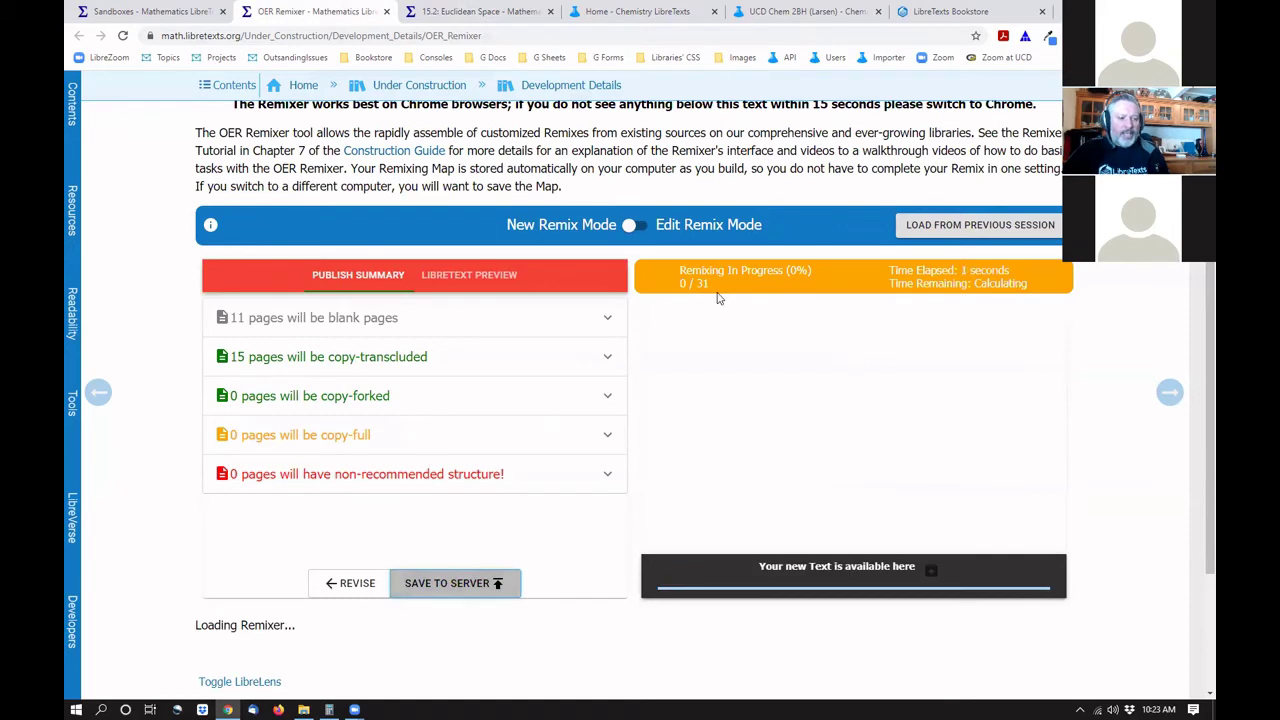